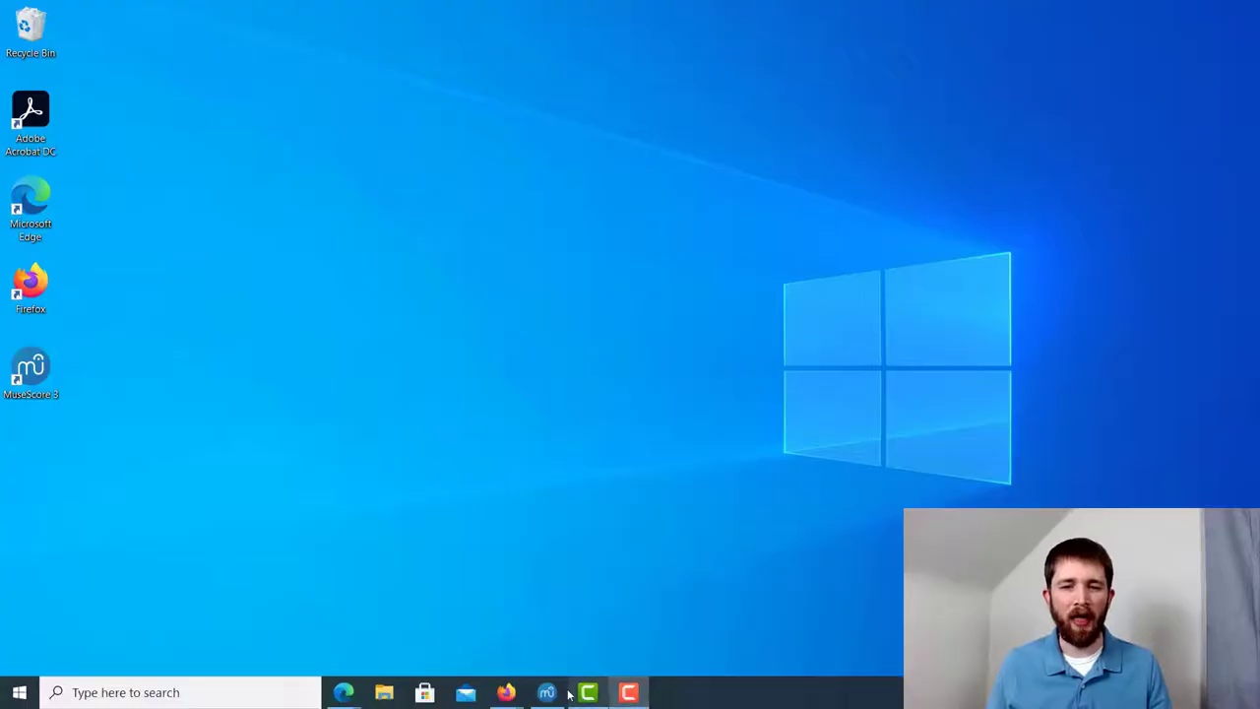
- Bring up the 'How to Add Coda' tutorial score and nudge the page into view
{"action": "left_click", "coordinate": [546, 692]}
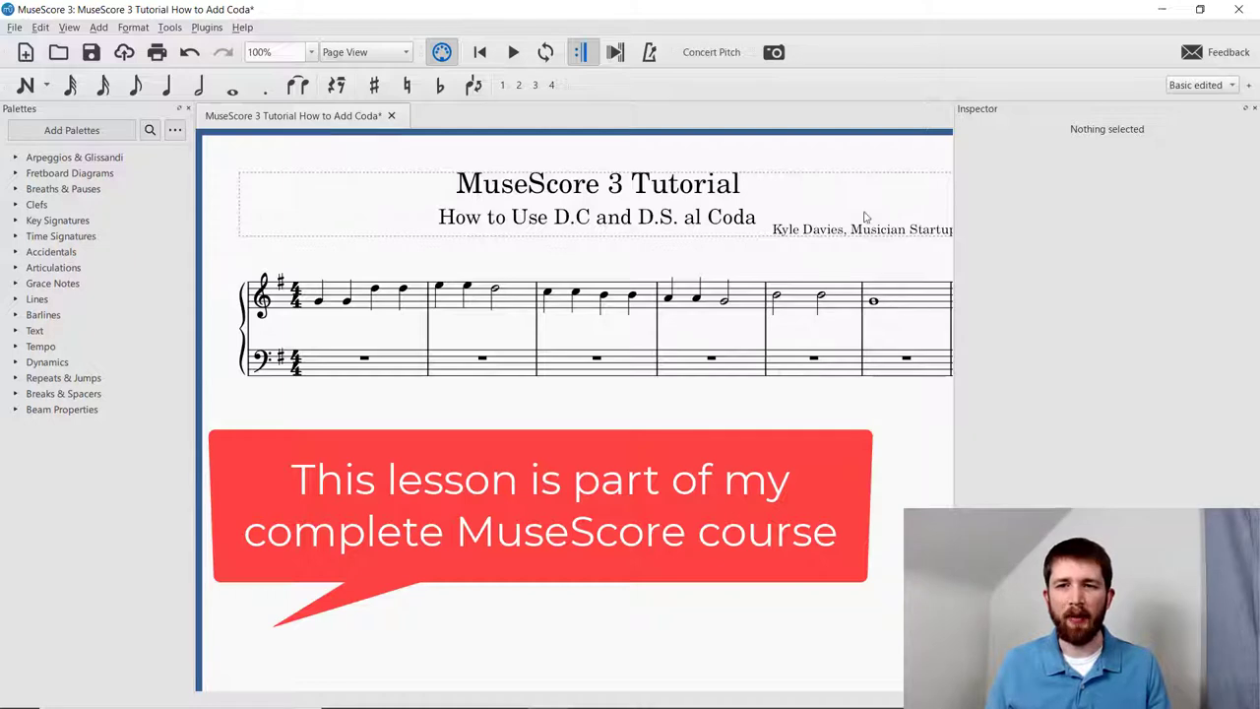
{"action": "left_click_drag", "start_coordinate": [816, 166], "coordinate": [812, 160]}
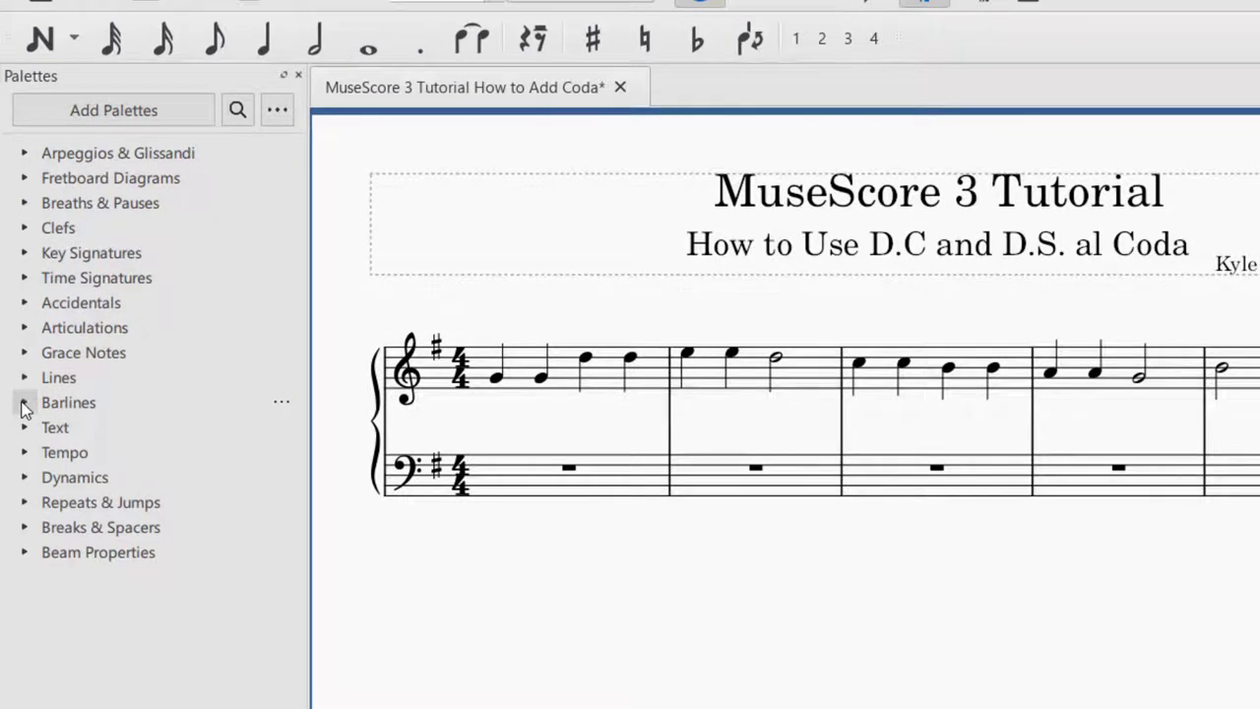
- Place a Double barline from the Barlines palette at the end of measure 4
{"action": "left_click", "coordinate": [24, 403]}
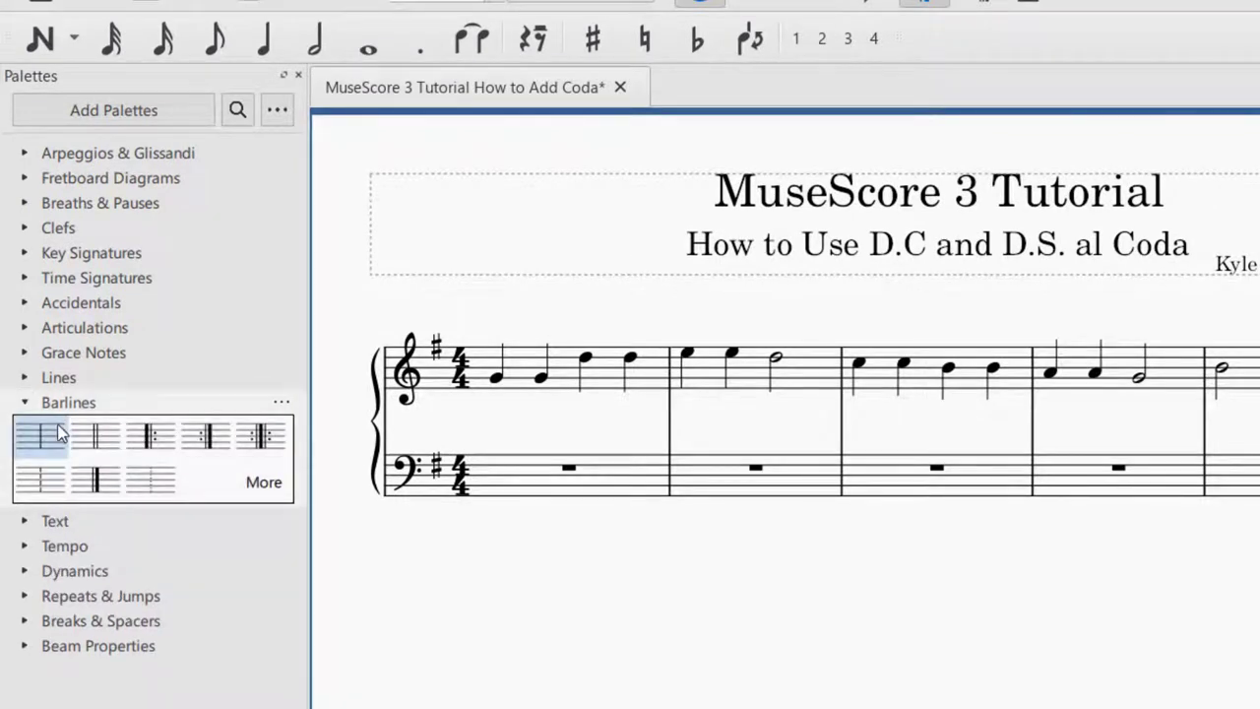
{"action": "left_click", "coordinate": [108, 438]}
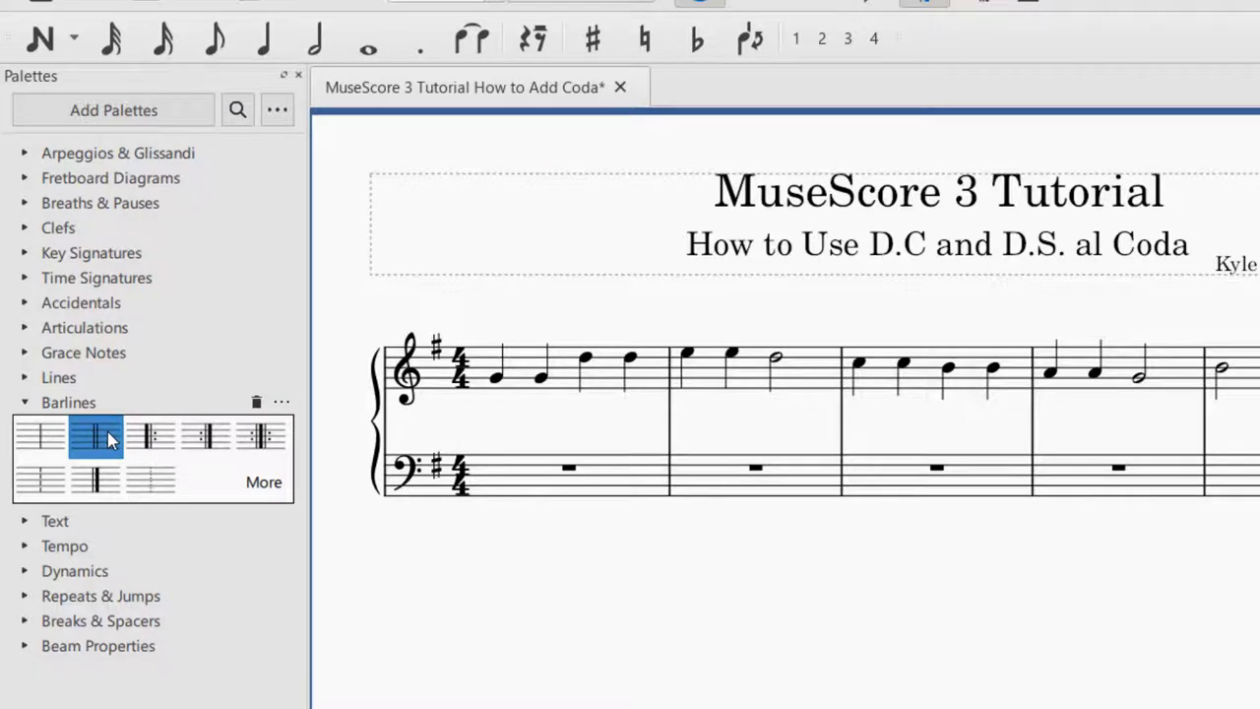
{"action": "left_click_drag", "start_coordinate": [126, 425], "coordinate": [1165, 381]}
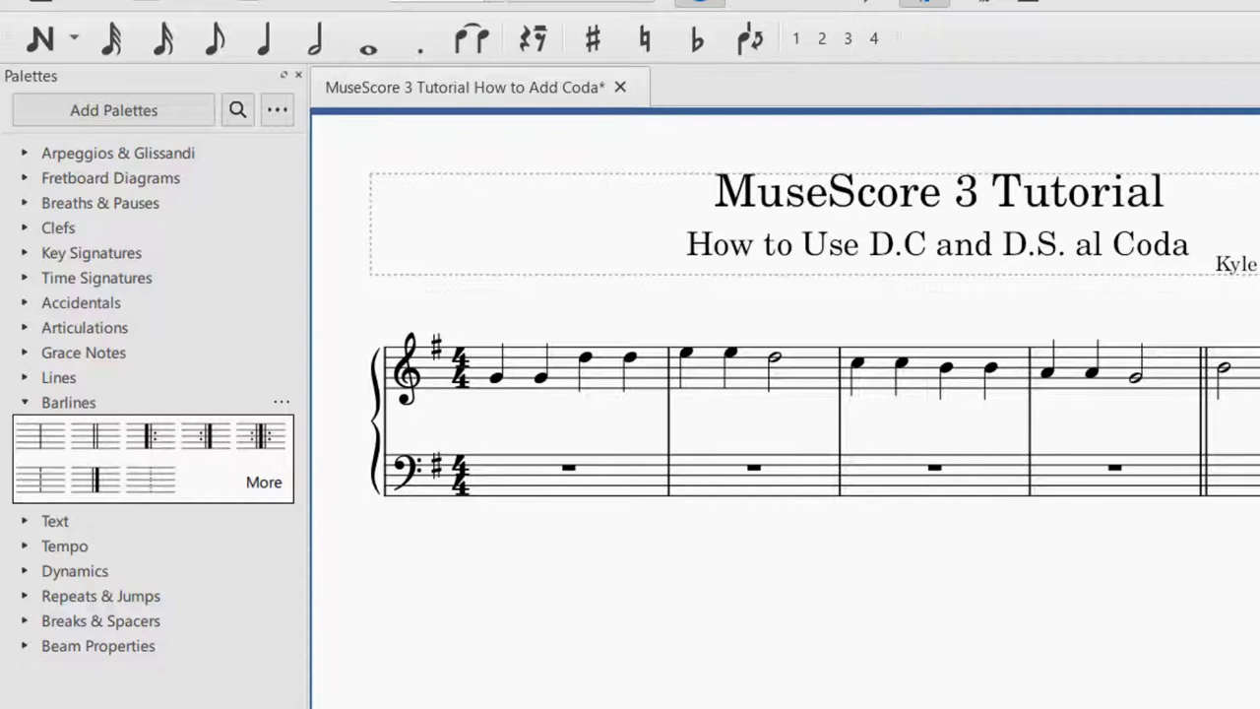
{"action": "left_click", "coordinate": [24, 402]}
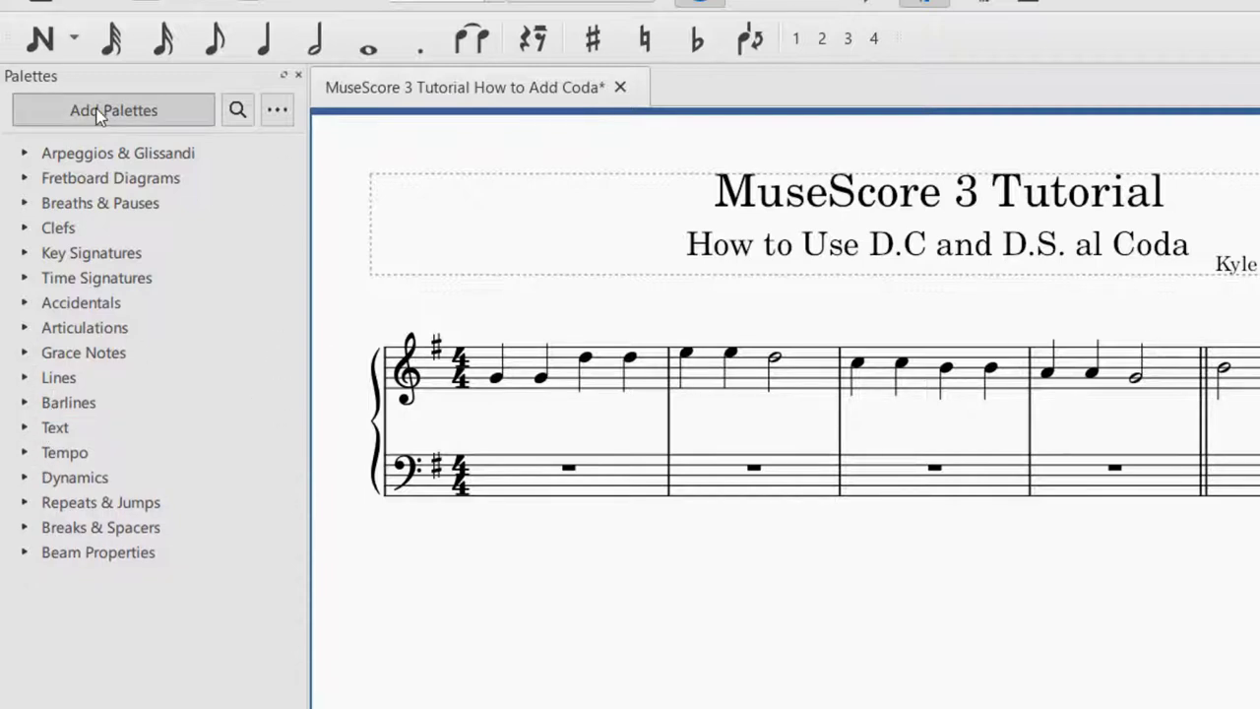
- Drop the D.C. al Coda marking from Repeats & Jumps above measure 4
{"action": "left_click", "coordinate": [27, 510]}
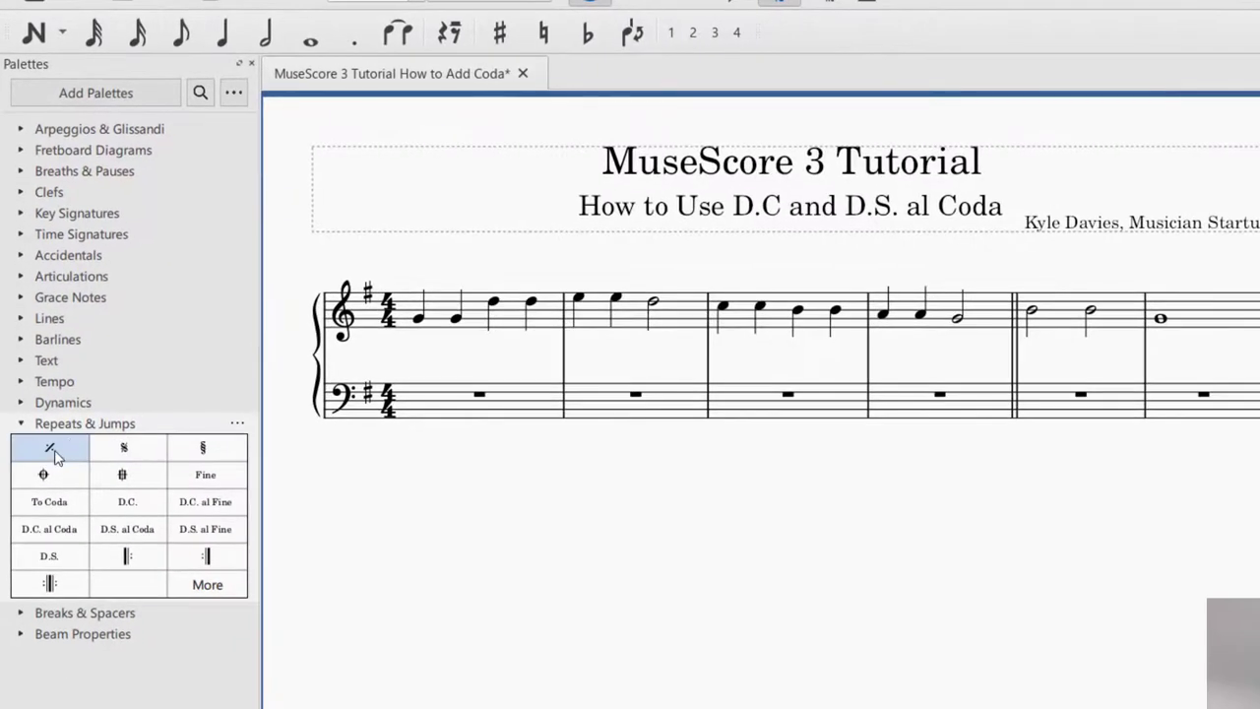
{"action": "left_click", "coordinate": [54, 536]}
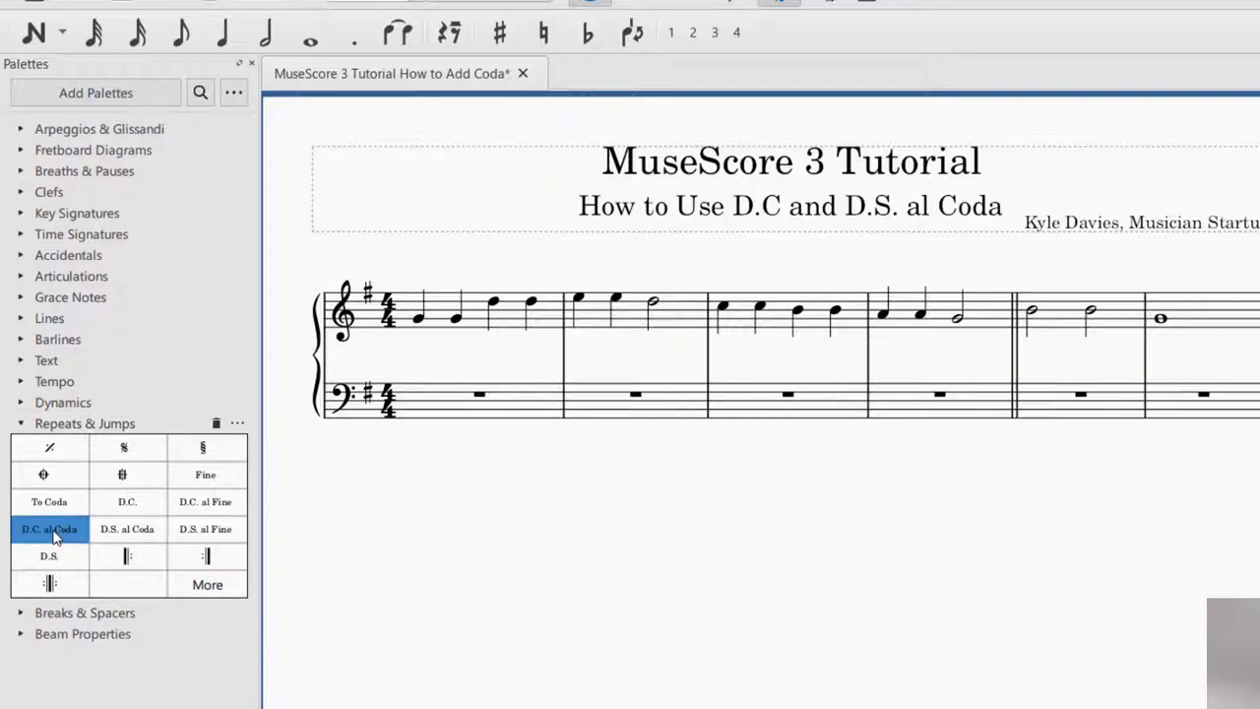
{"action": "left_click_drag", "start_coordinate": [70, 523], "coordinate": [936, 318]}
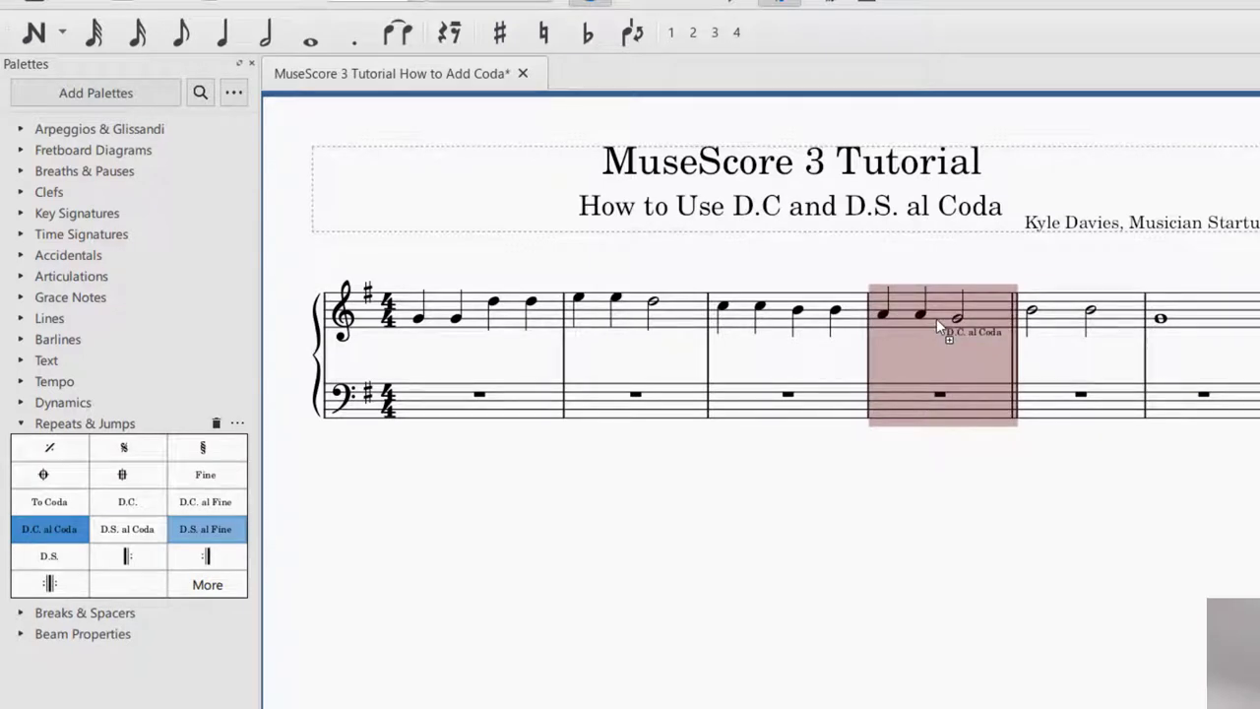
{"action": "left_click_drag", "start_coordinate": [936, 318], "coordinate": [936, 318]}
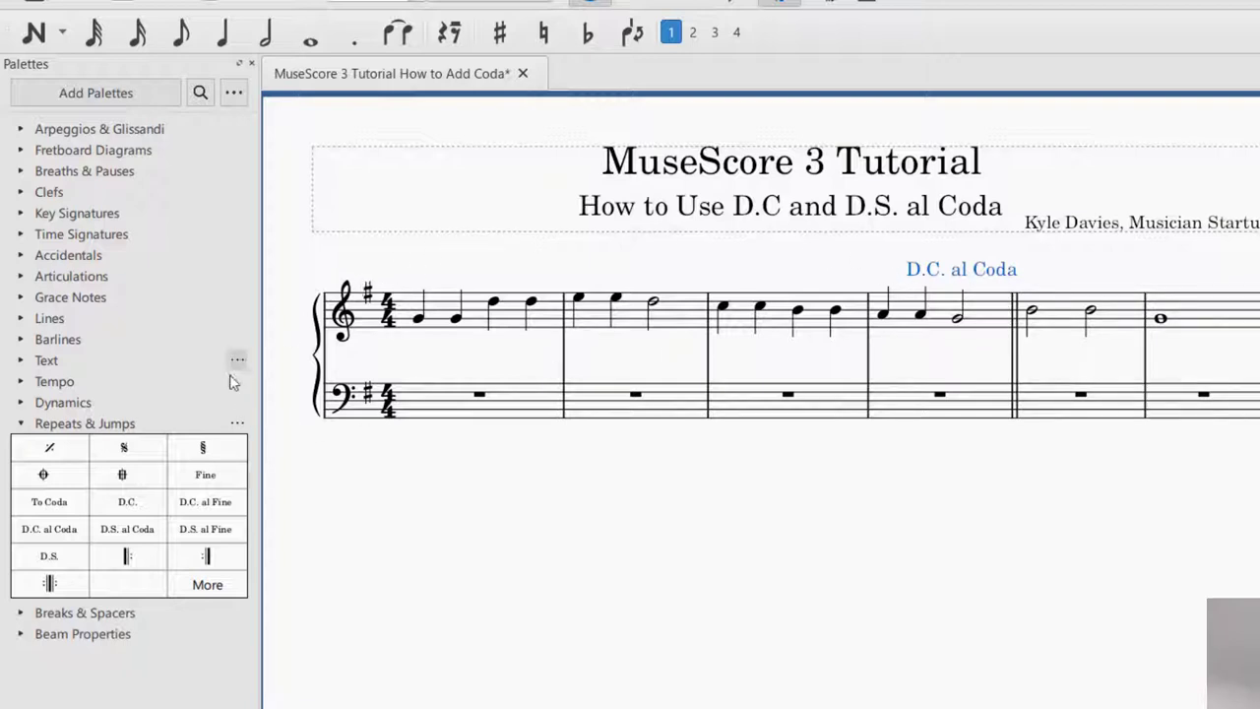
{"action": "left_click", "coordinate": [128, 529]}
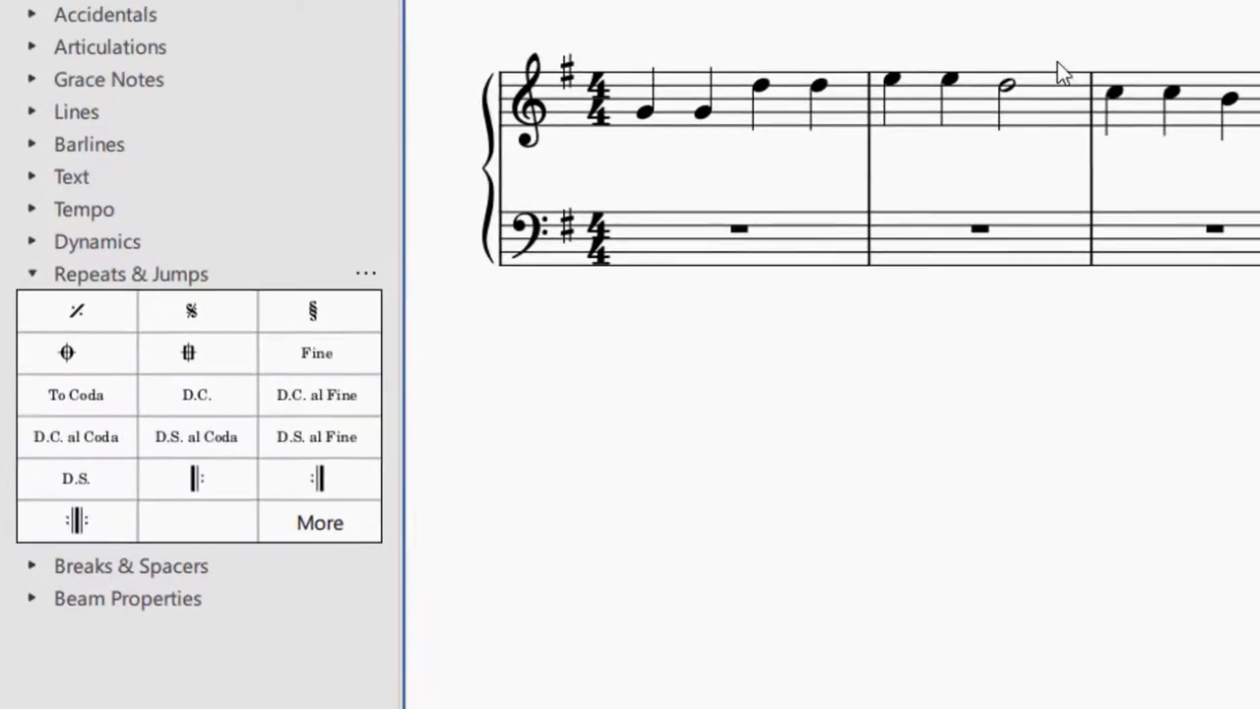
- Place To Coda above measure 2 and the Coda sign at measure 5
{"action": "left_click_drag", "start_coordinate": [93, 414], "coordinate": [947, 113]}
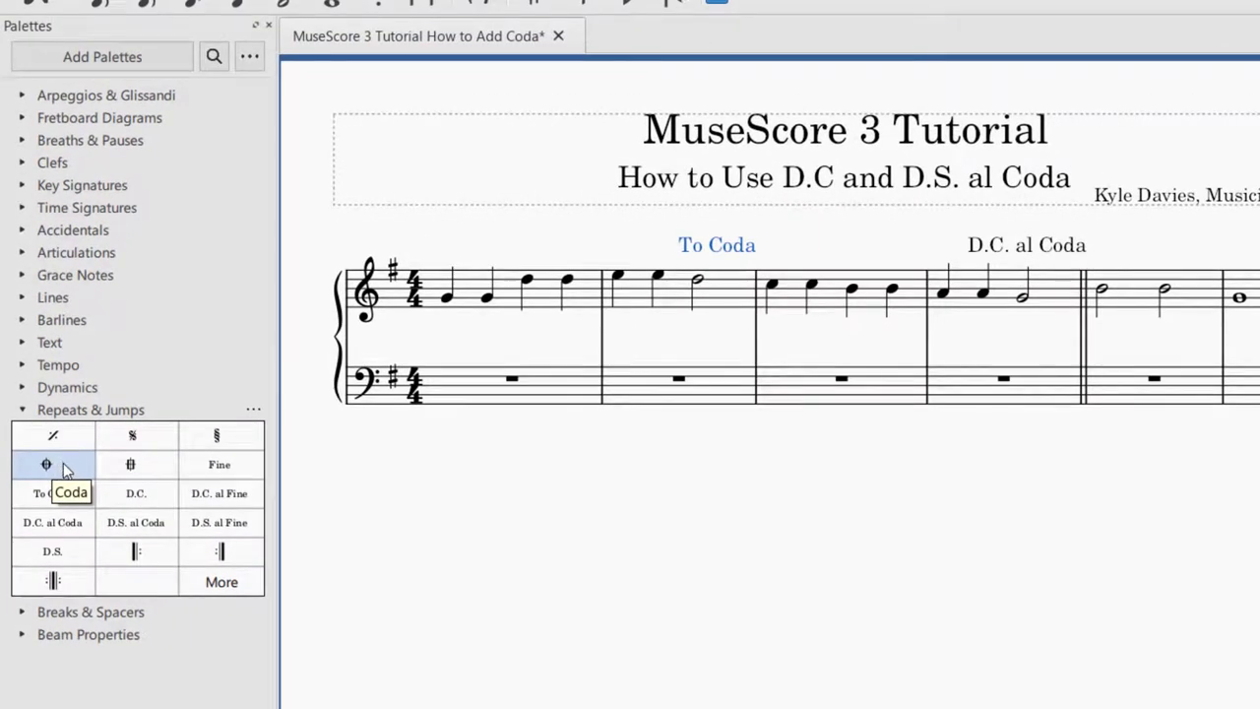
{"action": "left_click_drag", "start_coordinate": [63, 463], "coordinate": [1132, 287]}
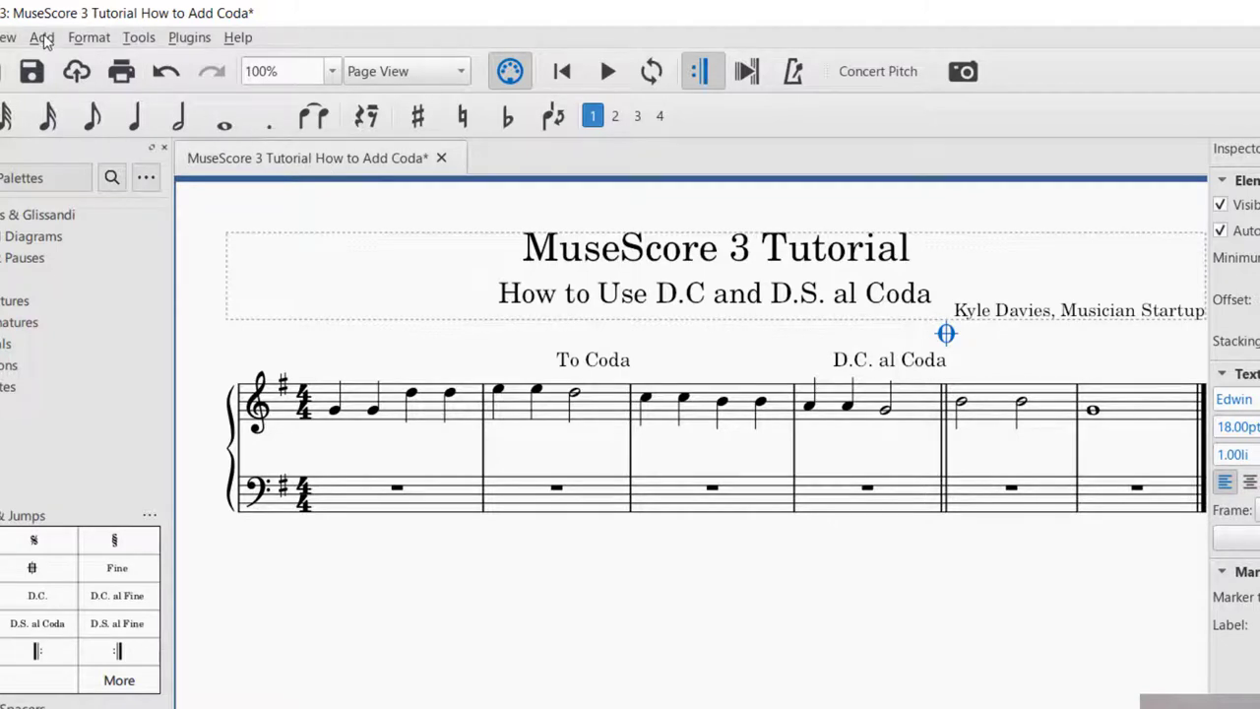
- Insert a horizontal frame before measure 5 via Add > Frames, selecting the measure first
{"action": "left_click", "coordinate": [997, 448]}
{"action": "left_click", "coordinate": [41, 39]}
{"action": "mouse_move", "coordinate": [61, 143]}
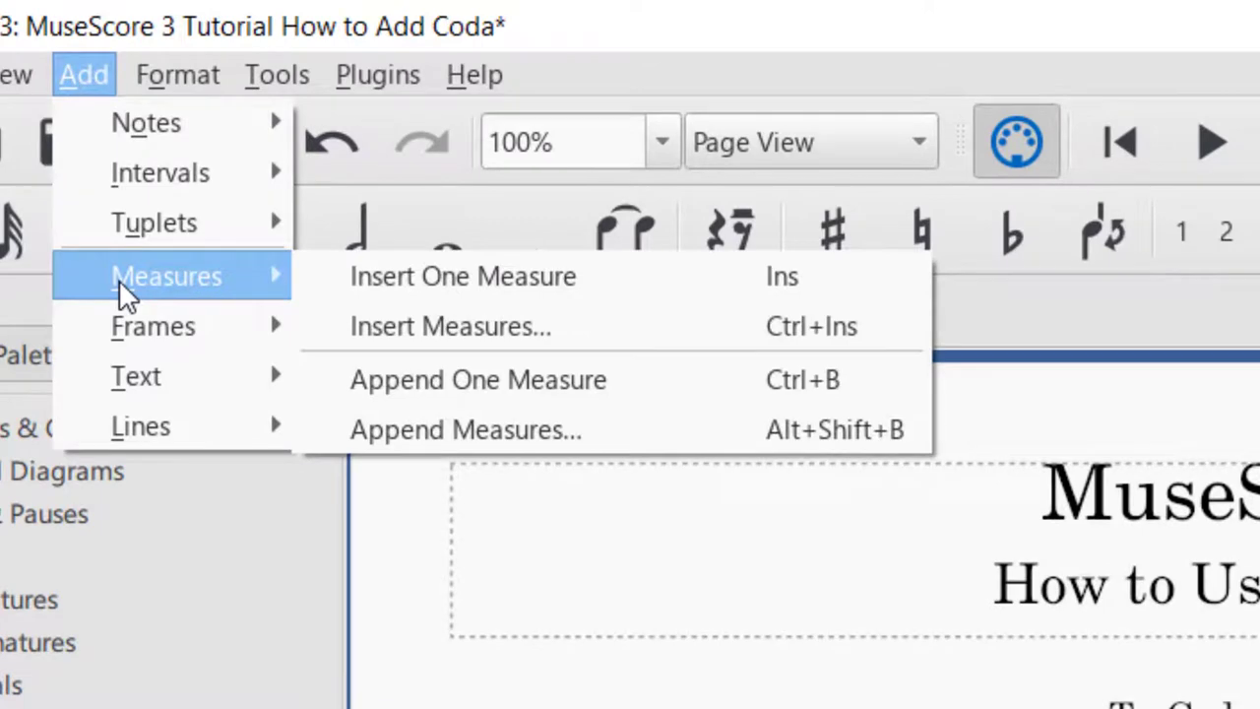
{"action": "mouse_move", "coordinate": [132, 328]}
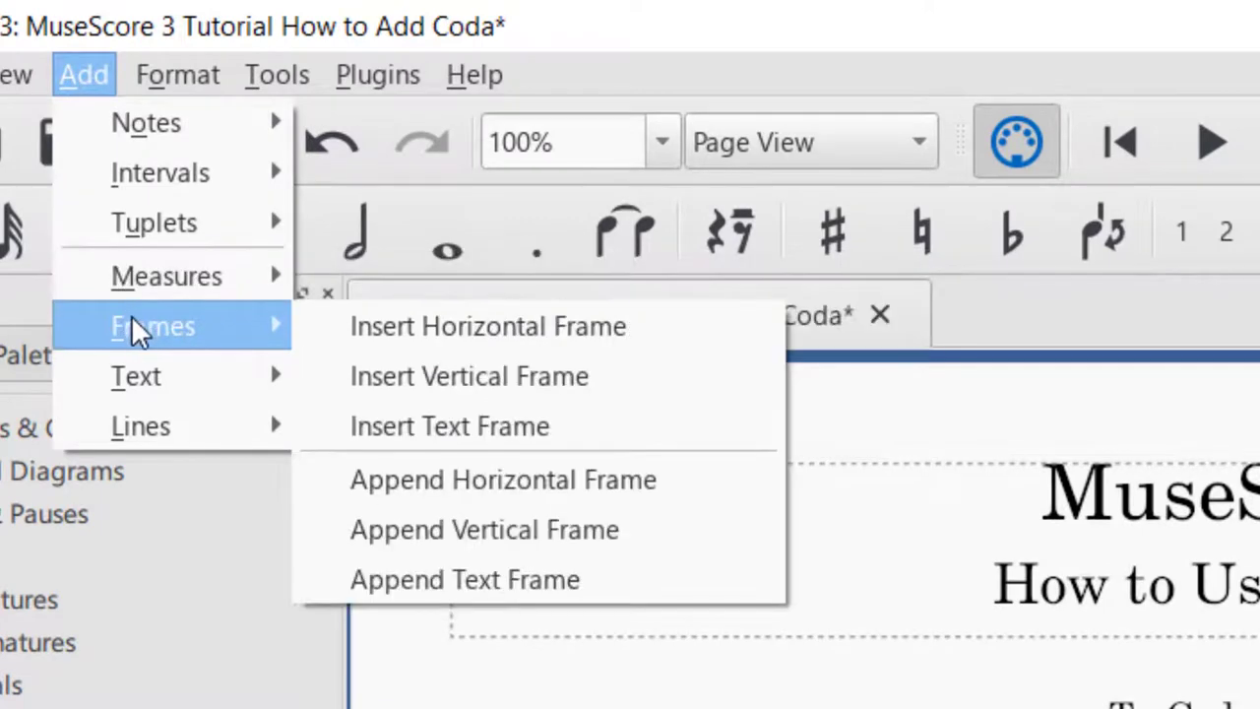
{"action": "left_click", "coordinate": [497, 335]}
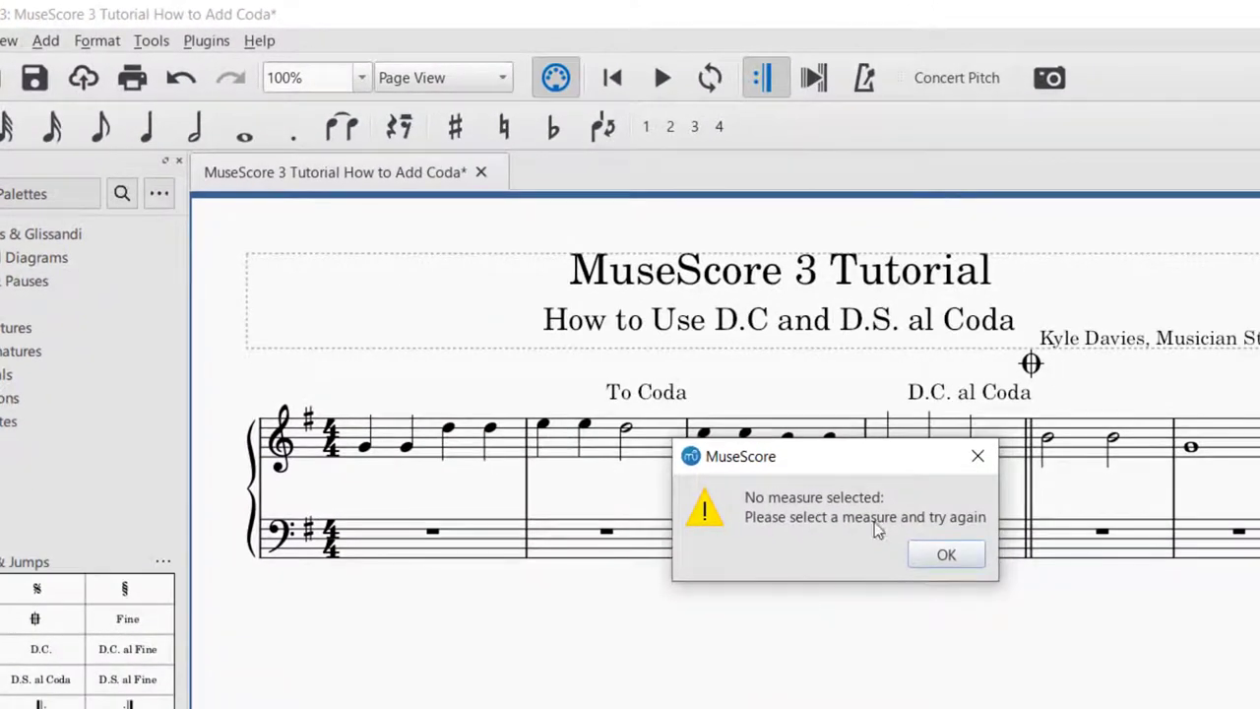
{"action": "left_click", "coordinate": [947, 555]}
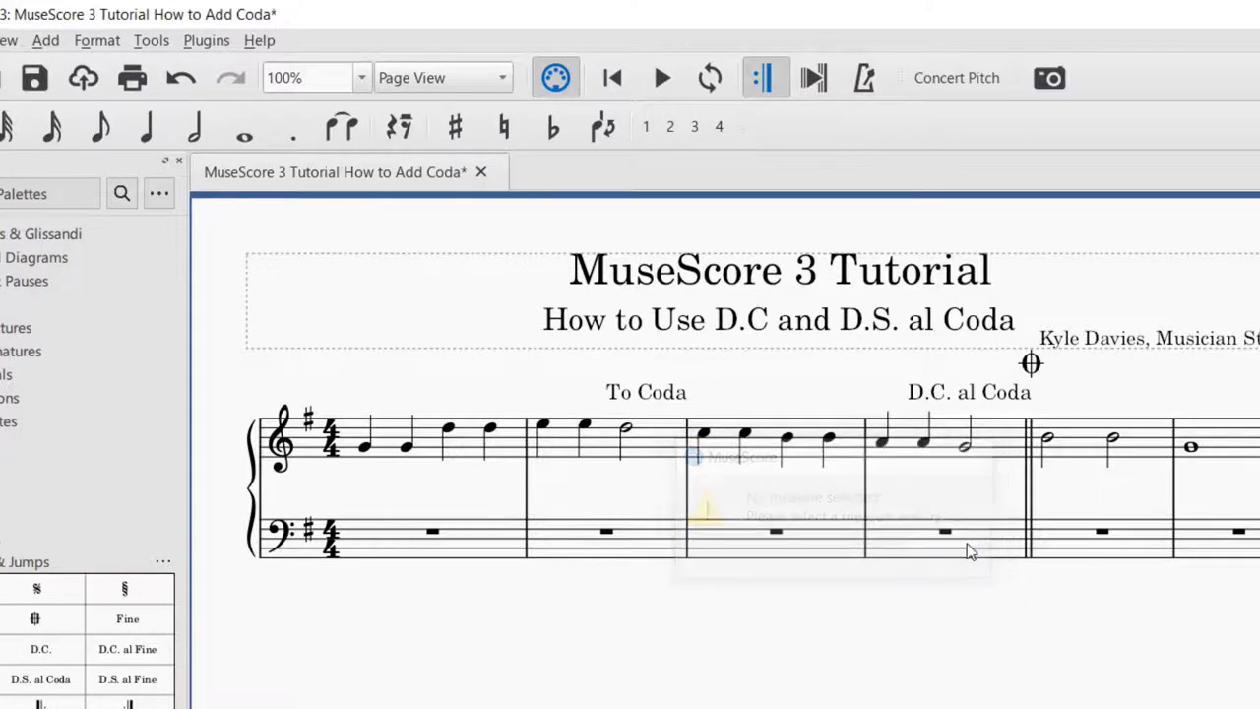
{"action": "left_click", "coordinate": [1083, 435]}
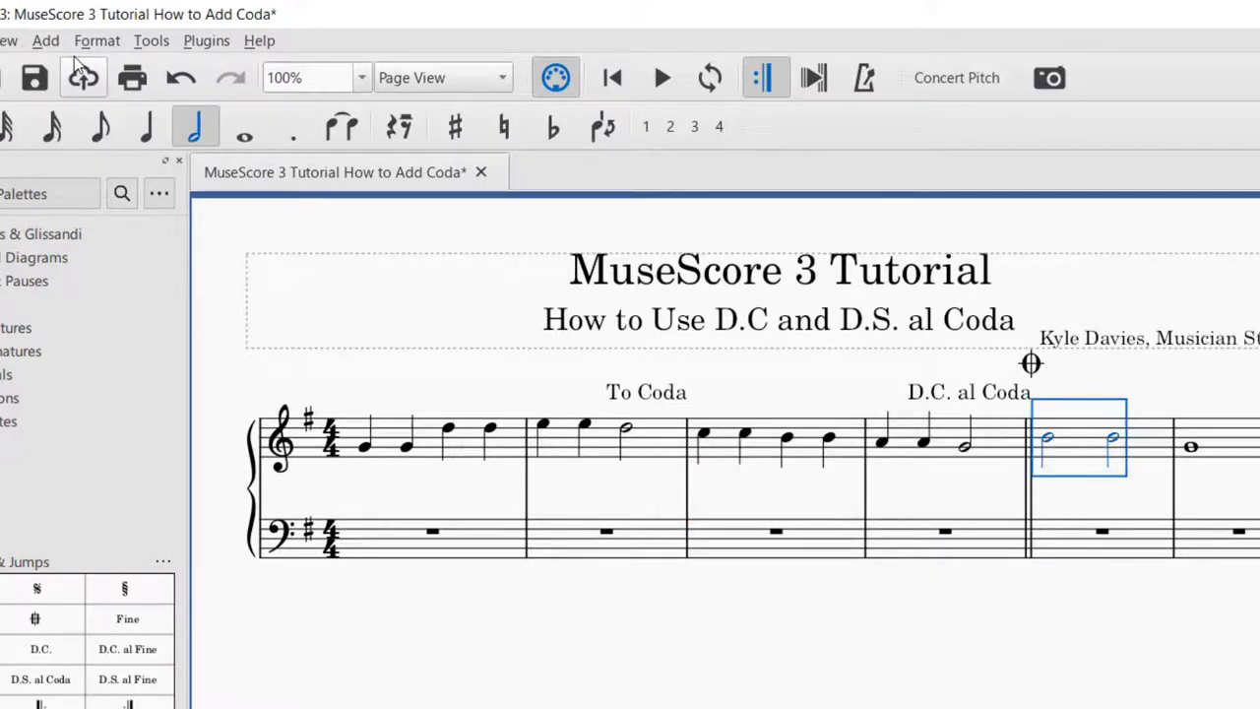
{"action": "left_click", "coordinate": [47, 42]}
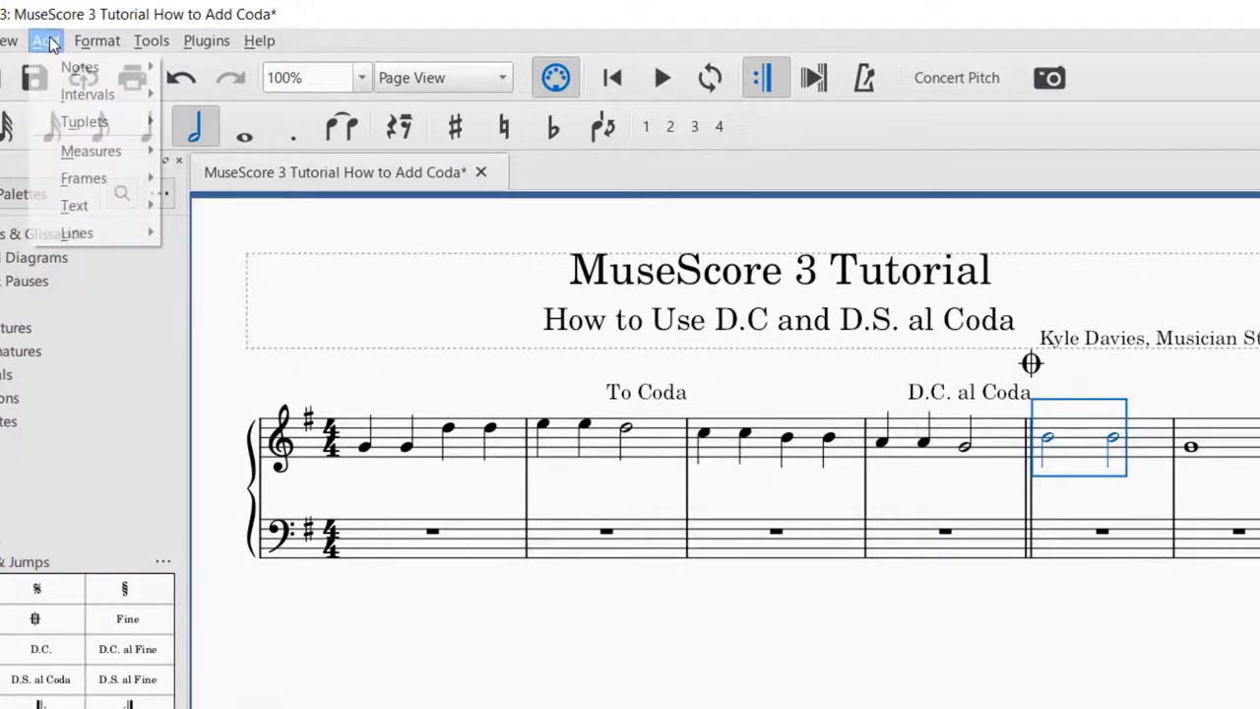
{"action": "mouse_move", "coordinate": [71, 177]}
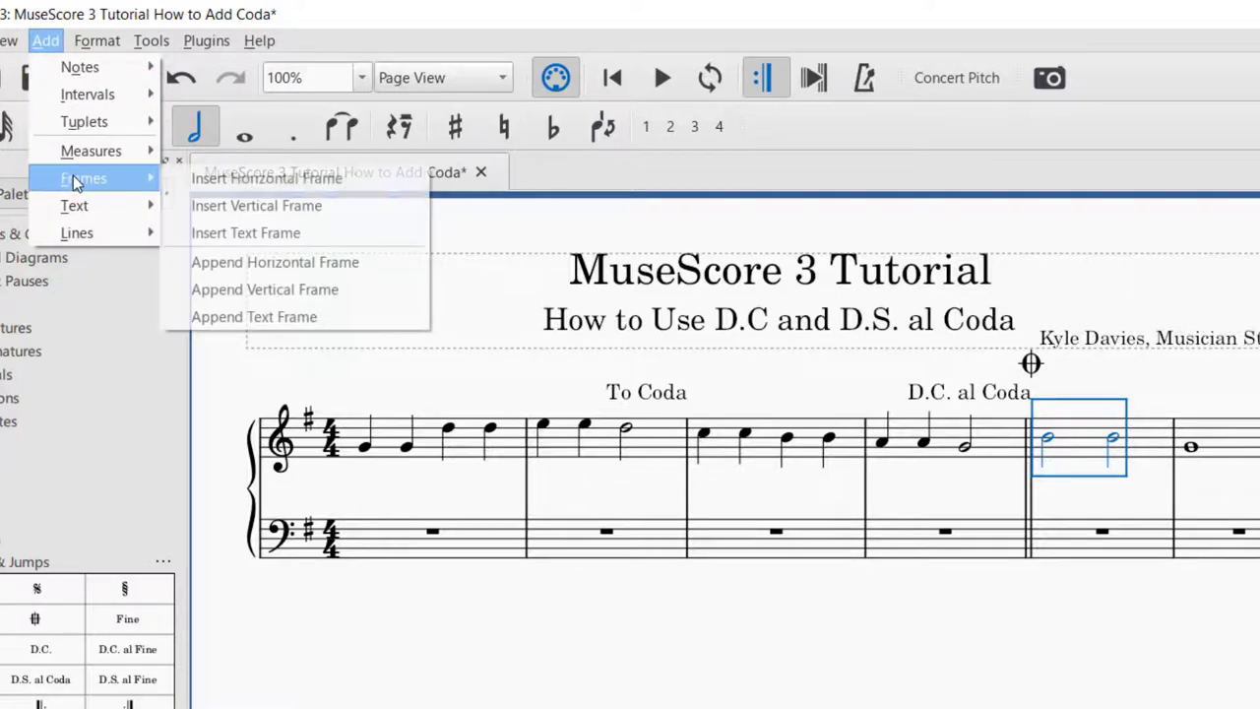
{"action": "left_click", "coordinate": [266, 180]}
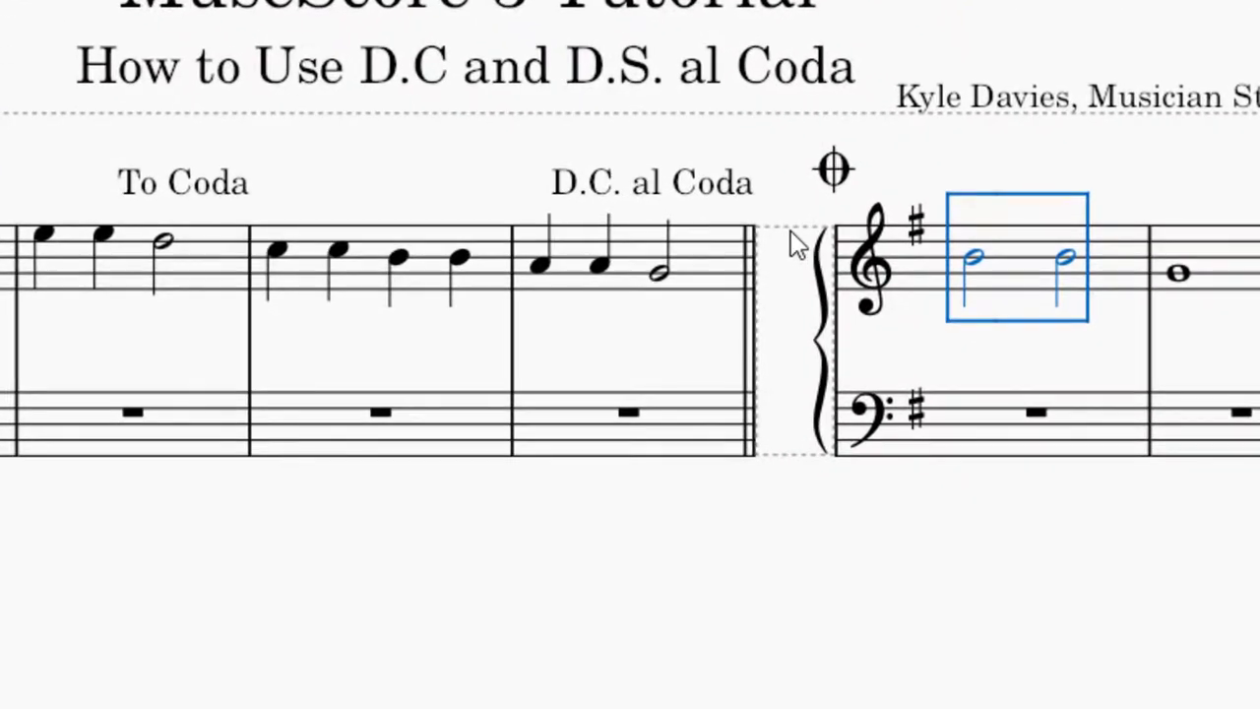
- Drag the horizontal frame's handle wider, then delete it and restore it with Ctrl+Z
{"action": "left_click", "coordinate": [793, 244]}
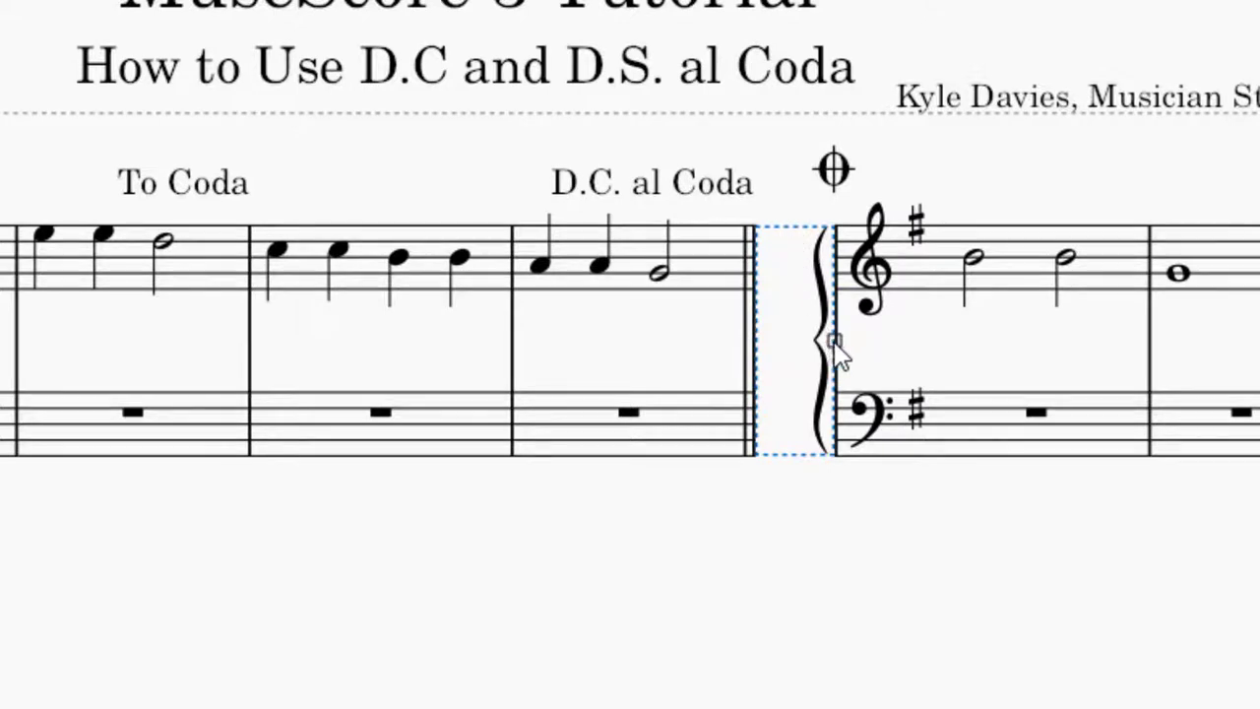
{"action": "left_click_drag", "start_coordinate": [835, 339], "coordinate": [897, 341]}
{"action": "left_click", "coordinate": [810, 550]}
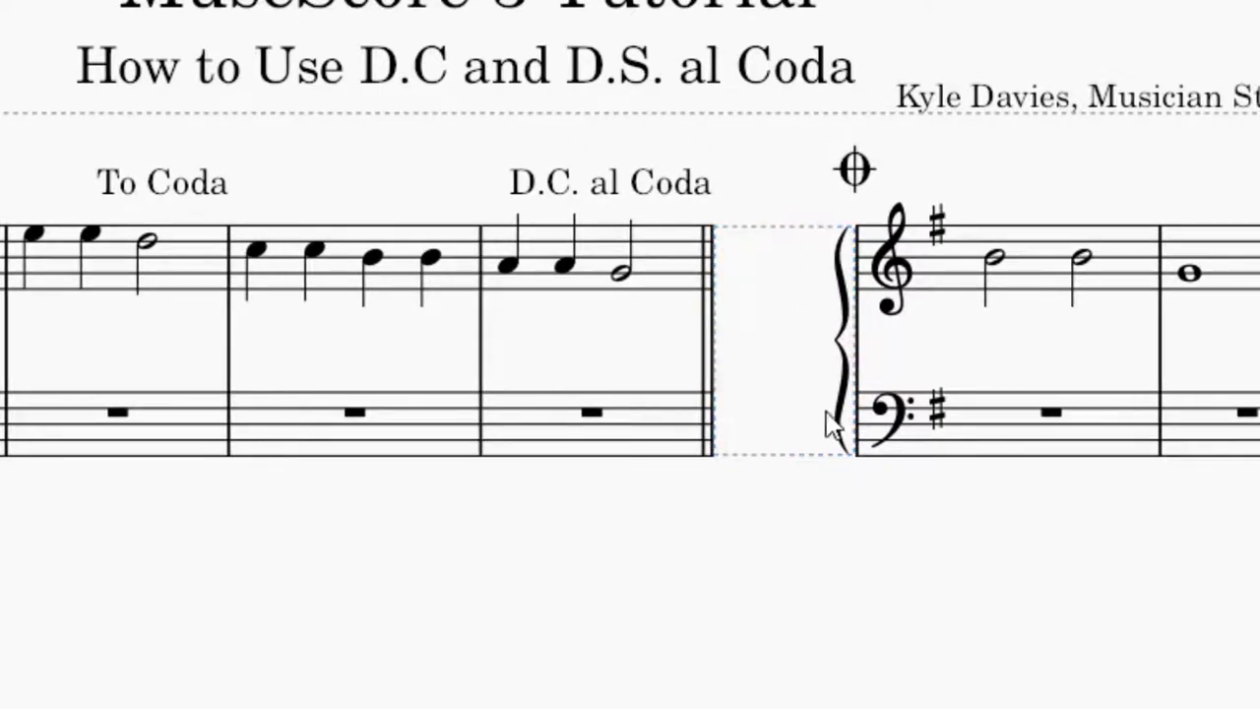
{"action": "left_click", "coordinate": [778, 239]}
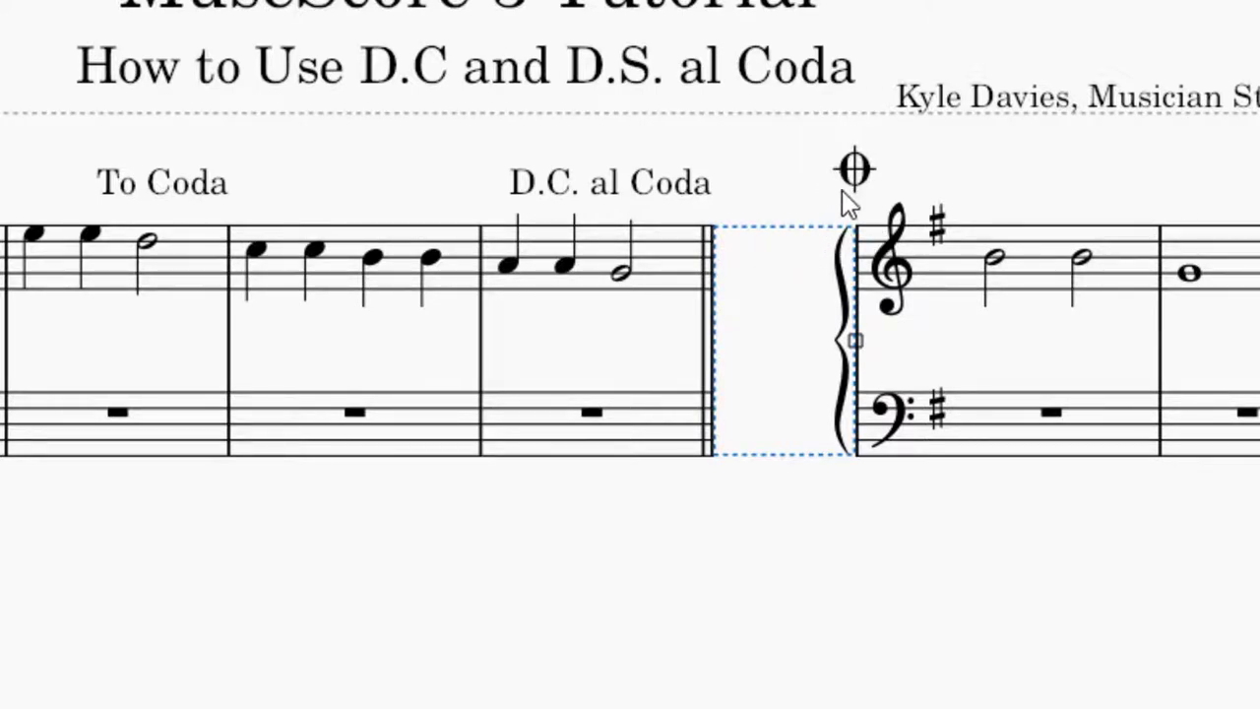
{"action": "key", "text": "Delete"}
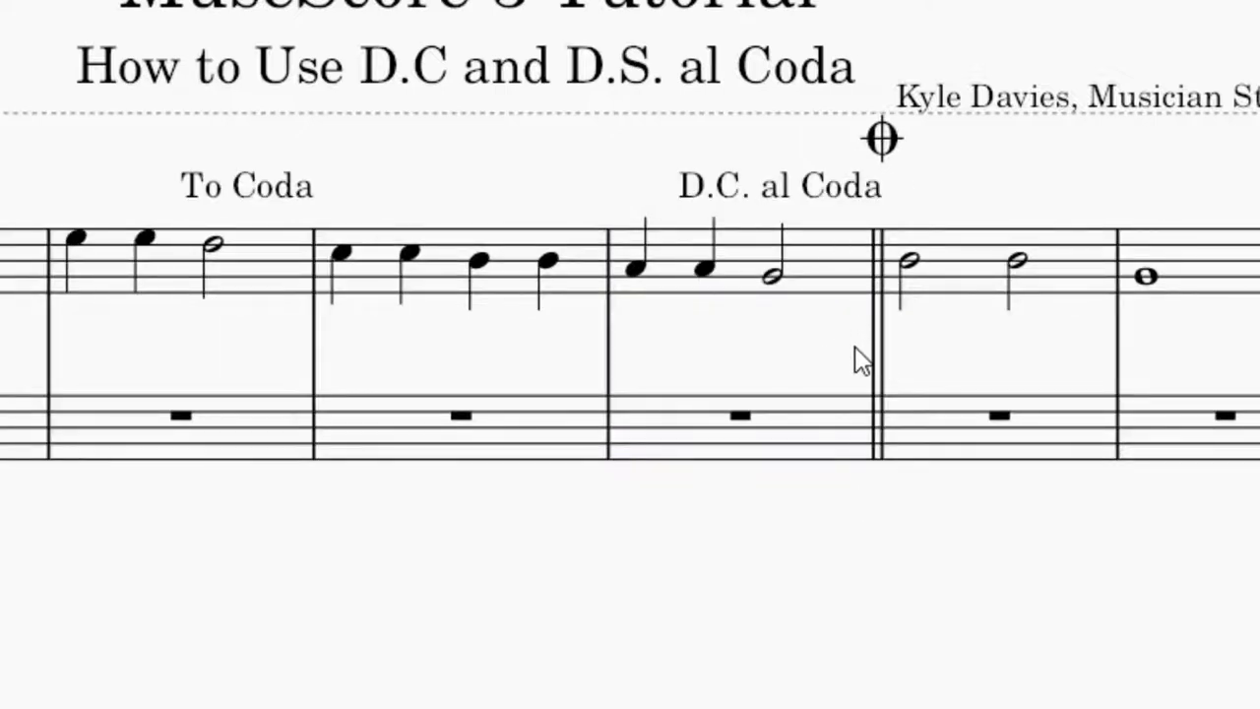
{"action": "key", "text": "ctrl+z"}
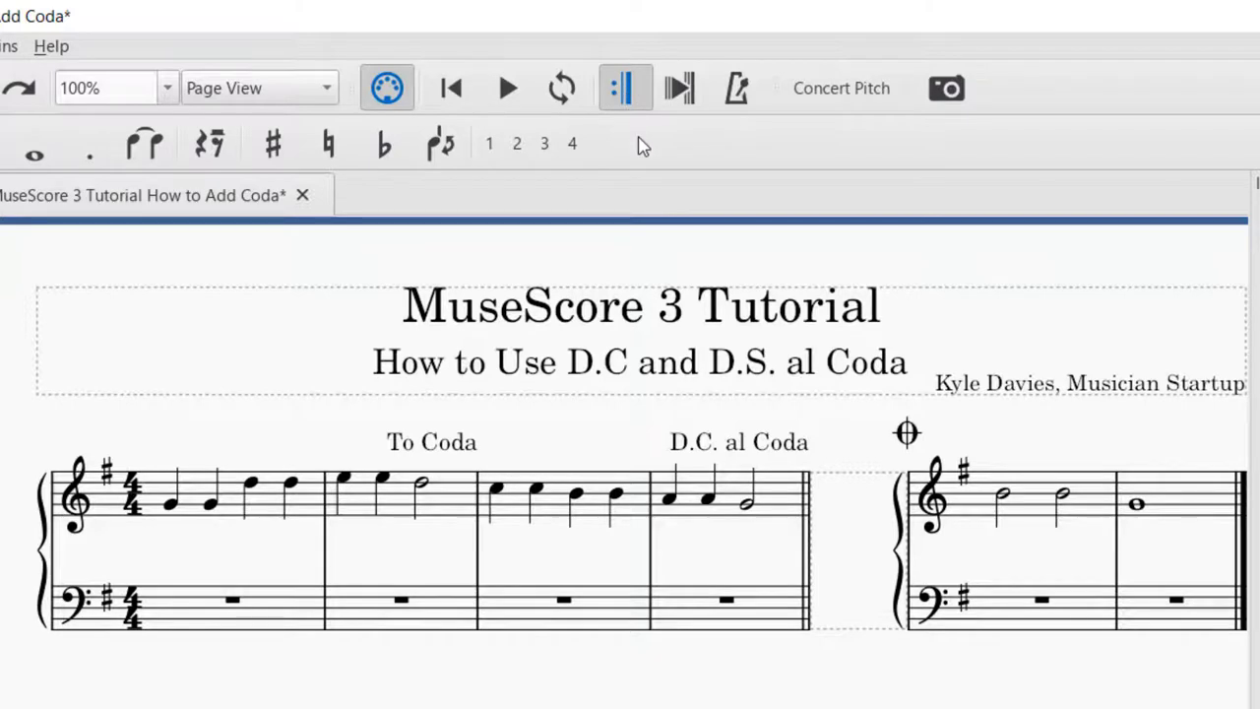
{"action": "left_click", "coordinate": [638, 104]}
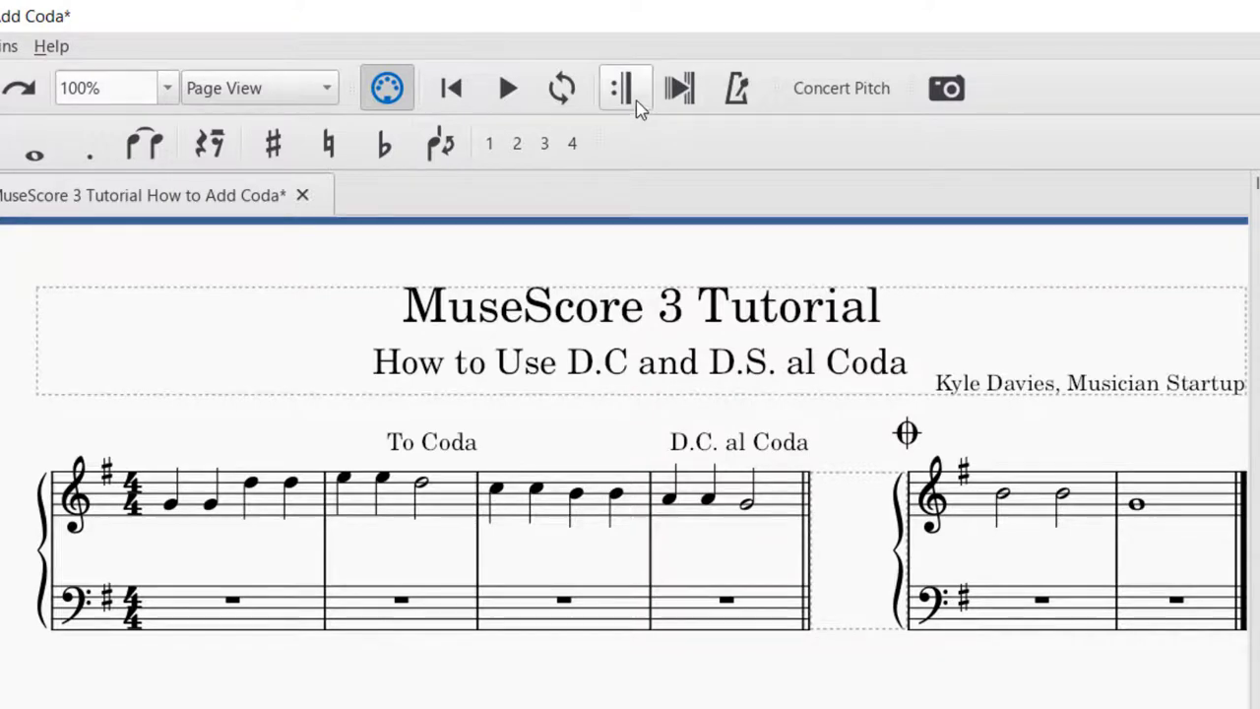
{"action": "left_click", "coordinate": [630, 99]}
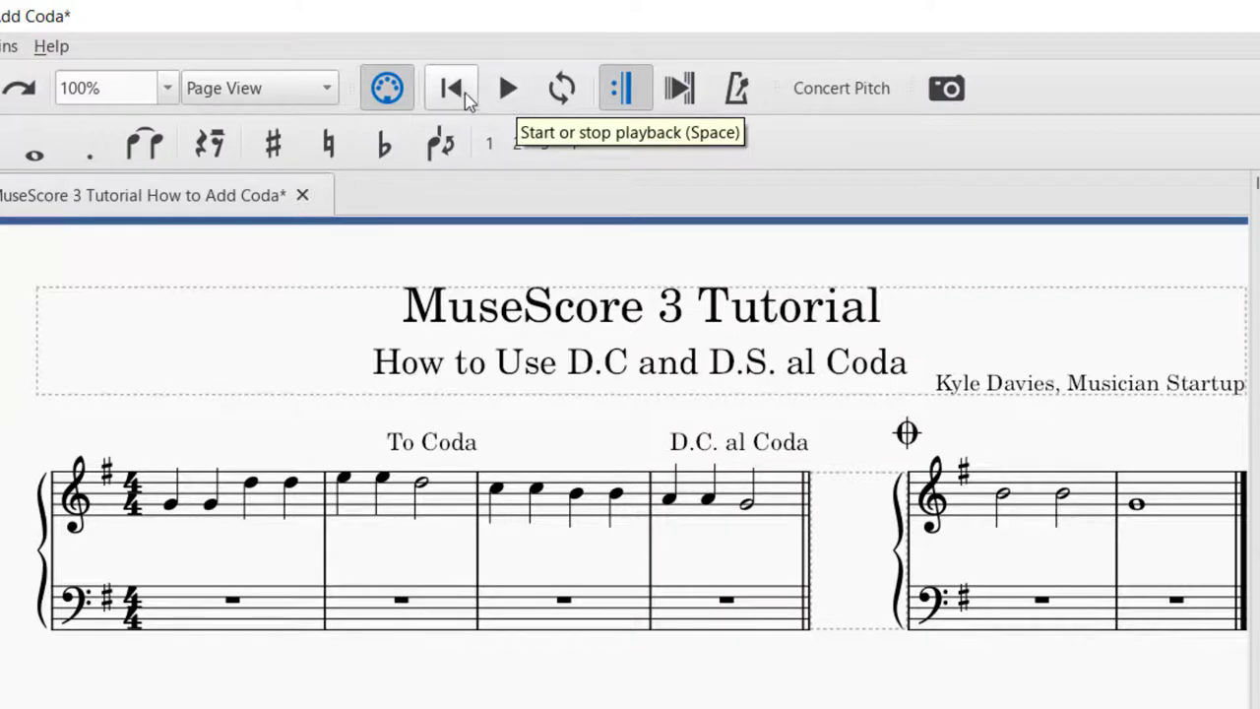
{"action": "left_click", "coordinate": [476, 94]}
{"action": "left_click", "coordinate": [508, 90]}
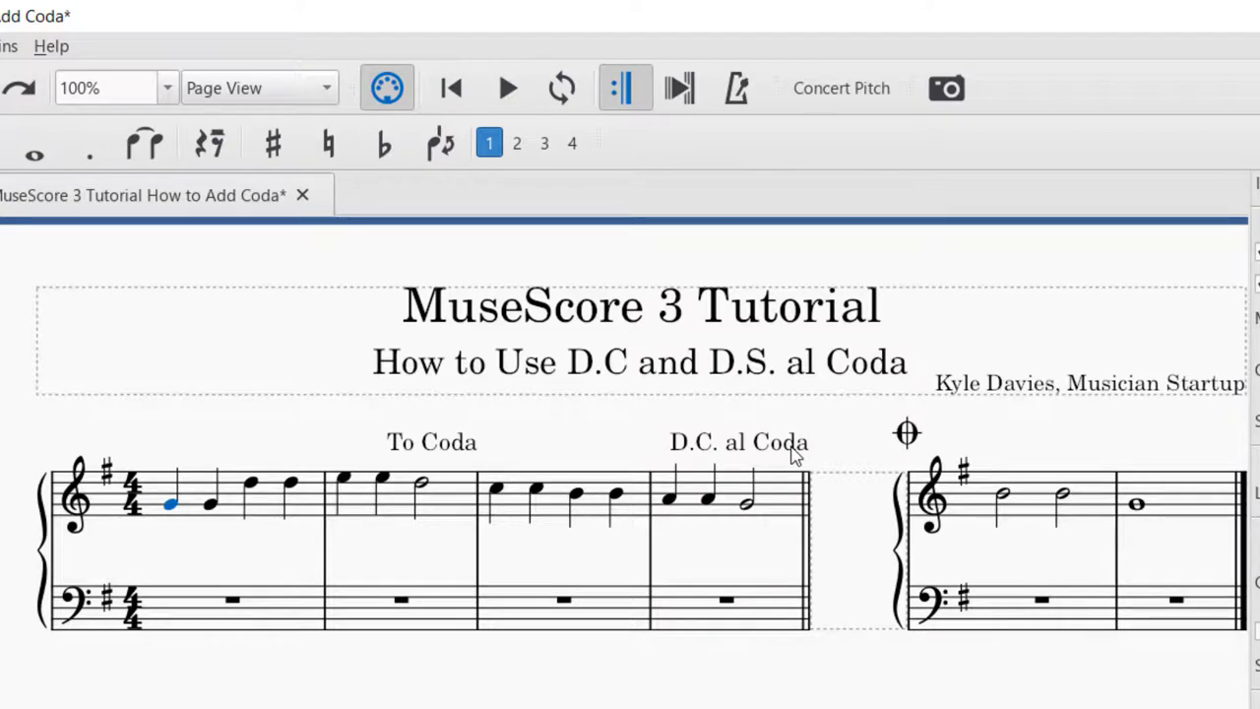
- Delete the D.C. al Coda text over measure 4 and clear the selection
{"action": "left_click", "coordinate": [795, 448]}
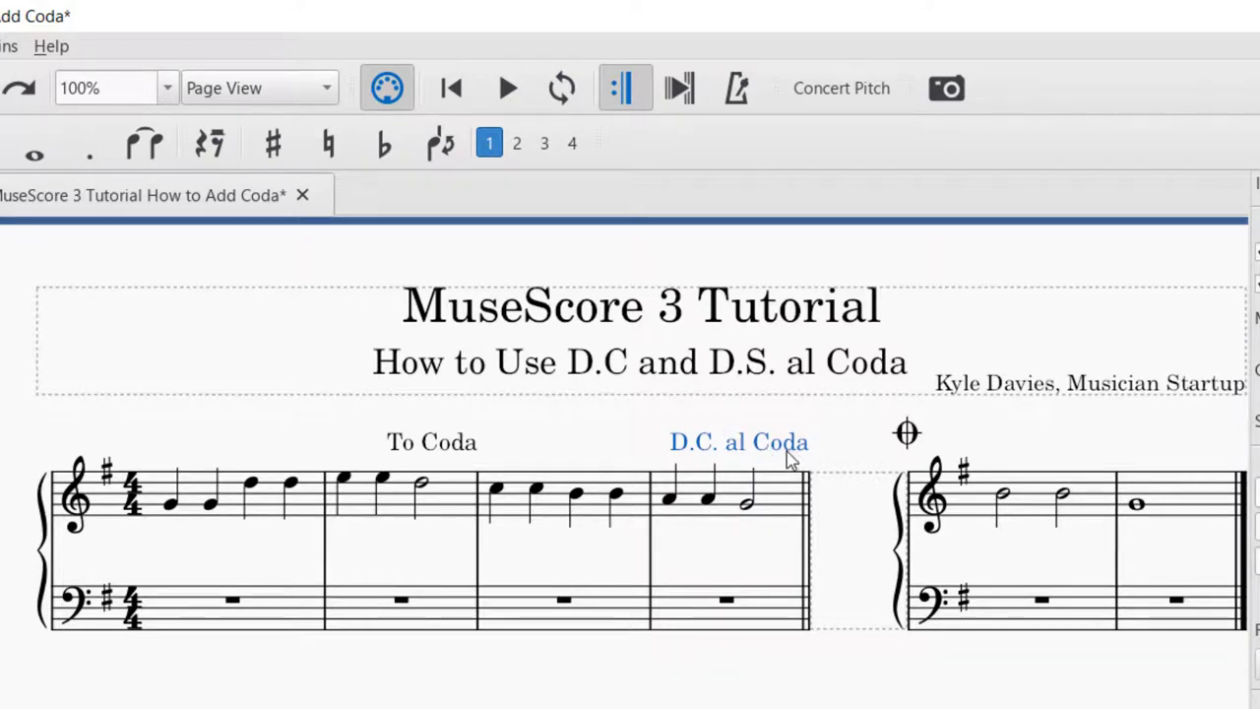
{"action": "key", "text": "Delete"}
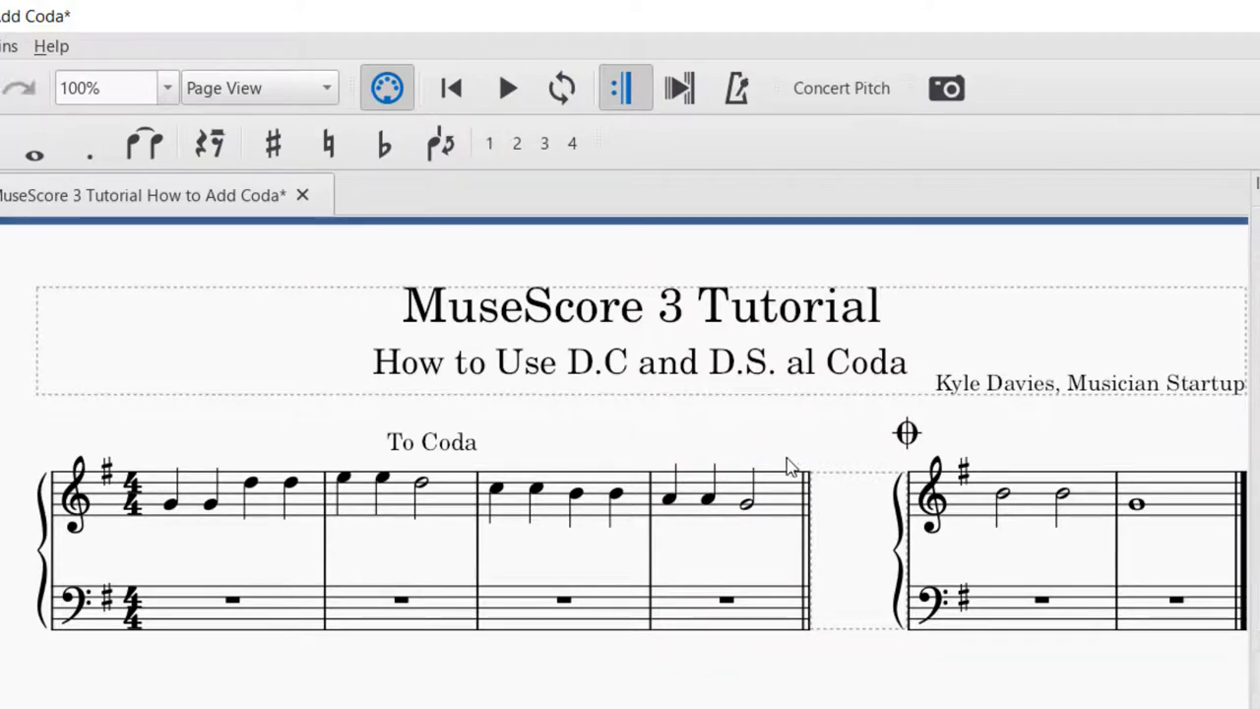
{"action": "left_click", "coordinate": [907, 438]}
{"action": "left_click", "coordinate": [427, 443]}
{"action": "left_click", "coordinate": [905, 435]}
{"action": "key", "text": "Escape"}
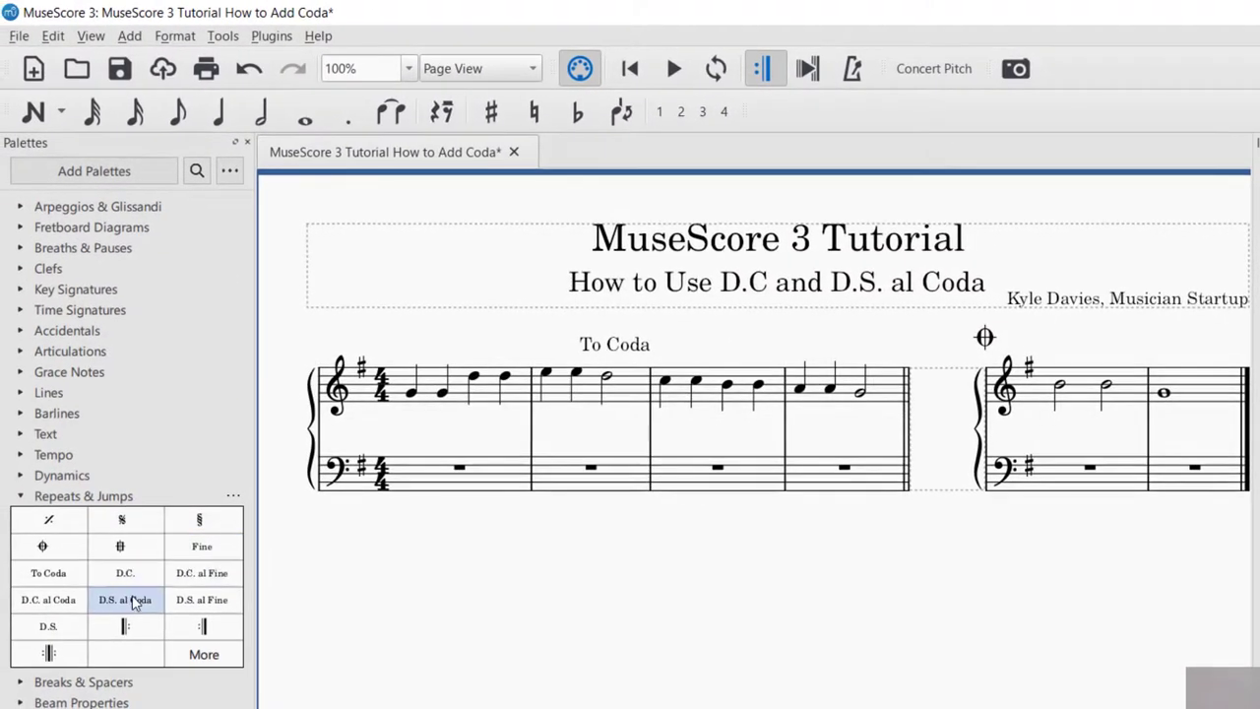
- Add D.S. al Coda above measure 4 and a Segno at the start of measure 2
{"action": "left_click_drag", "start_coordinate": [128, 605], "coordinate": [841, 396]}
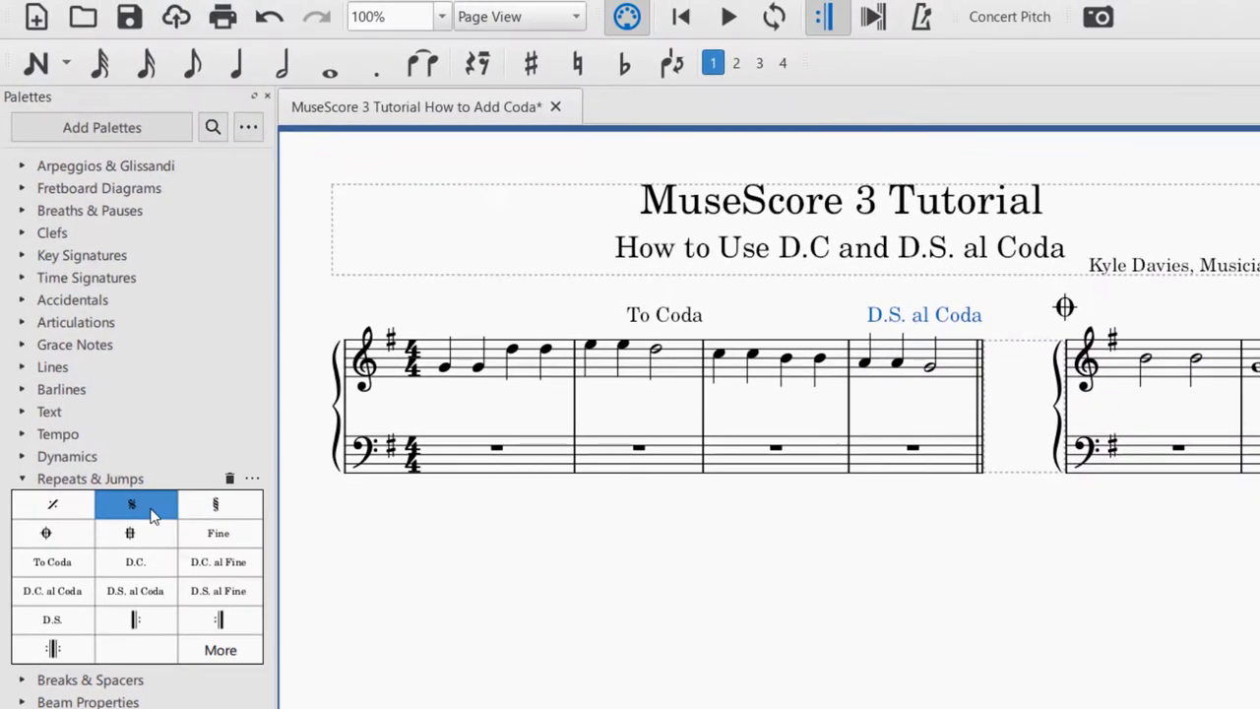
{"action": "left_click_drag", "start_coordinate": [294, 299], "coordinate": [513, 216]}
{"action": "left_click_drag", "start_coordinate": [236, 479], "coordinate": [600, 363]}
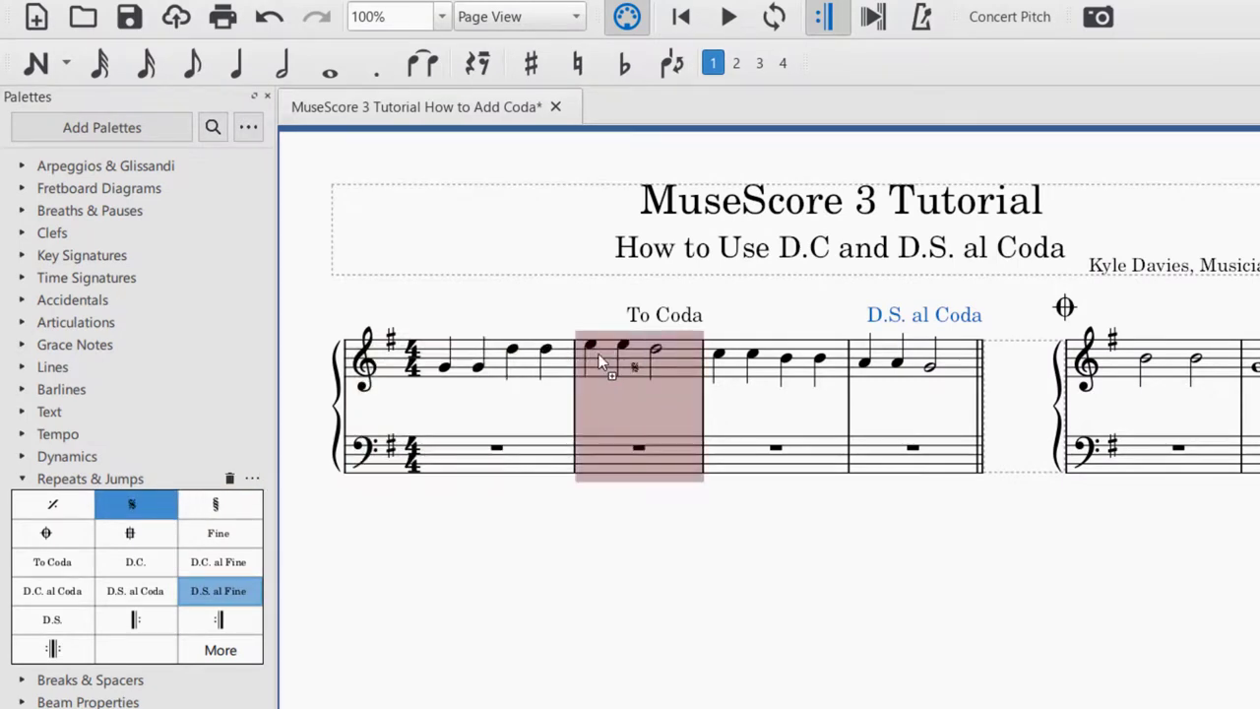
{"action": "left_click_drag", "start_coordinate": [600, 362], "coordinate": [602, 362]}
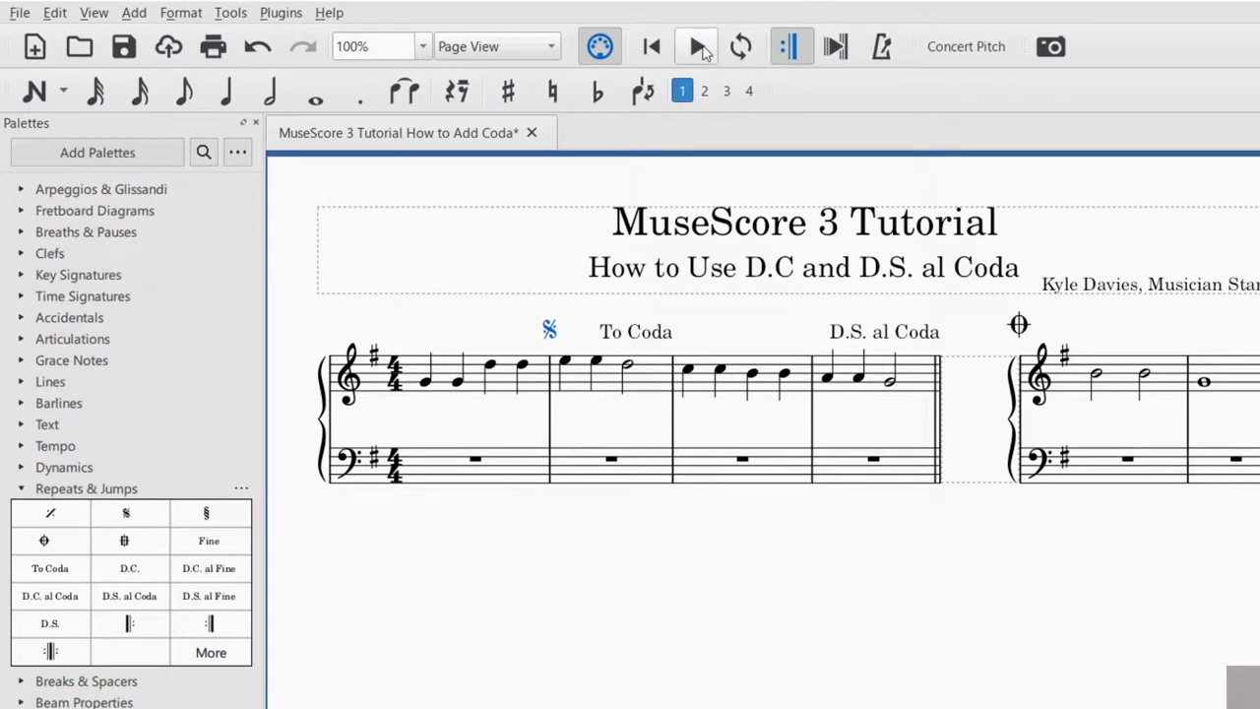
{"action": "left_click", "coordinate": [700, 49]}
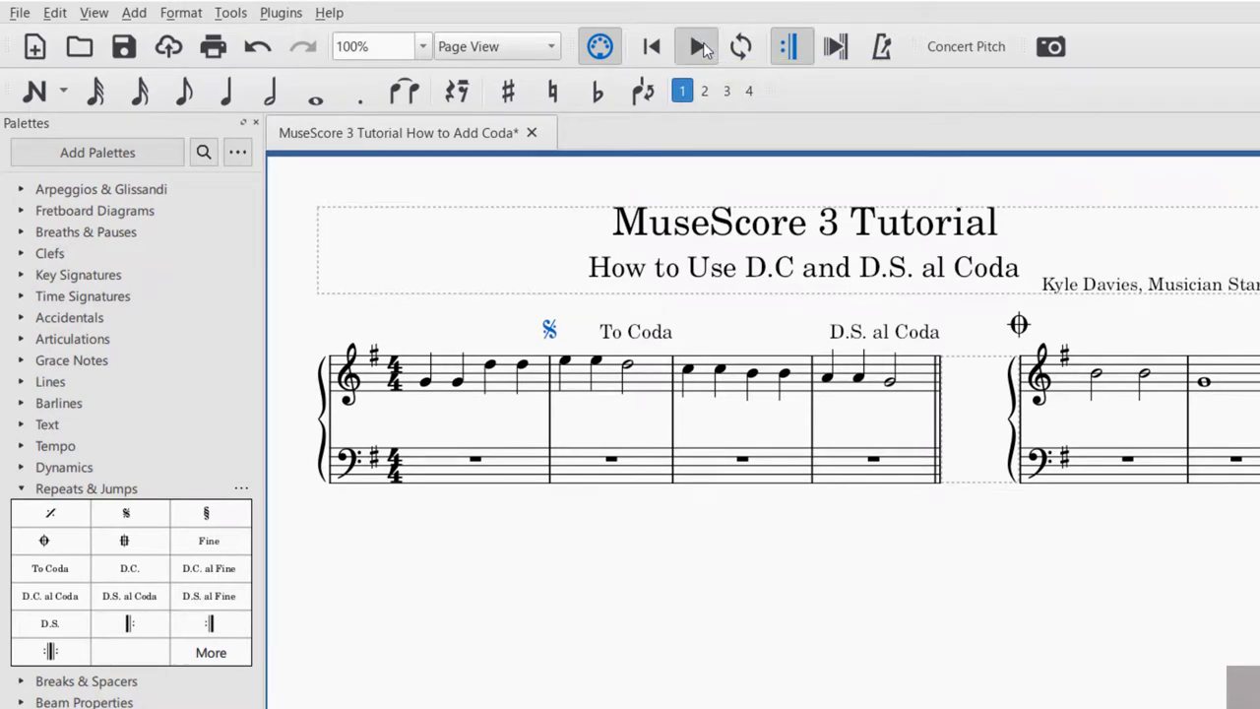
{"action": "left_click", "coordinate": [701, 57]}
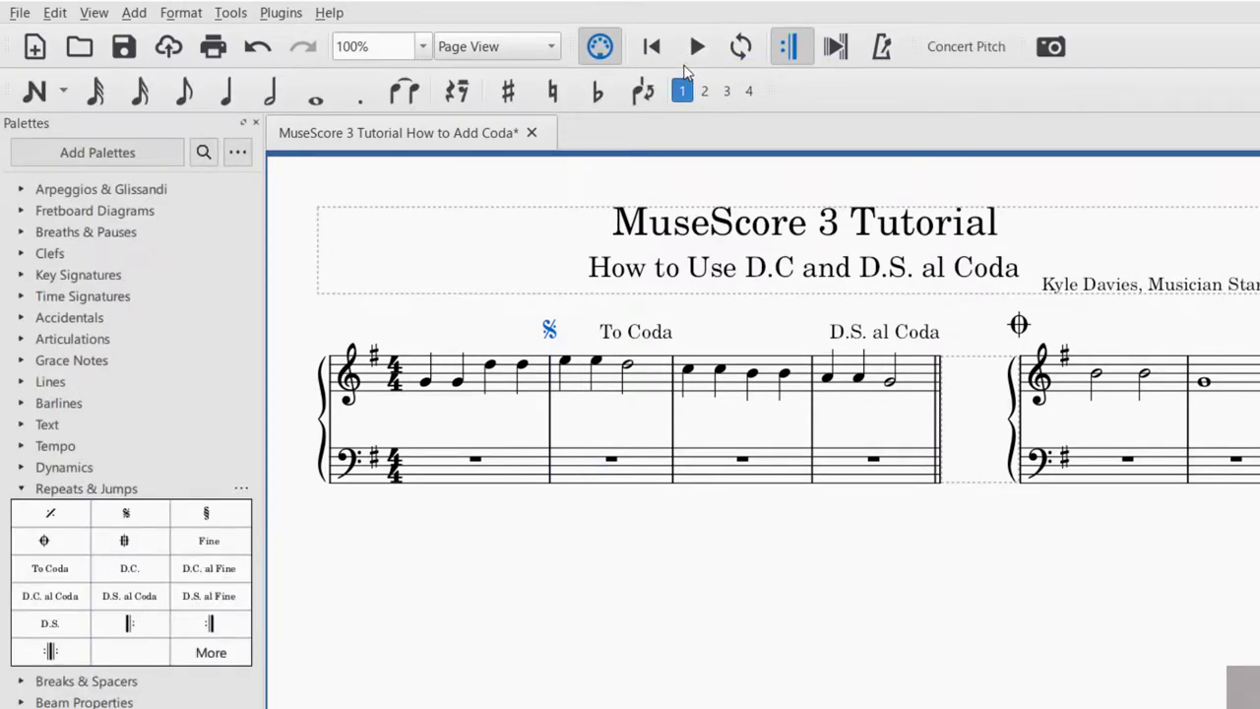
{"action": "left_click", "coordinate": [652, 50]}
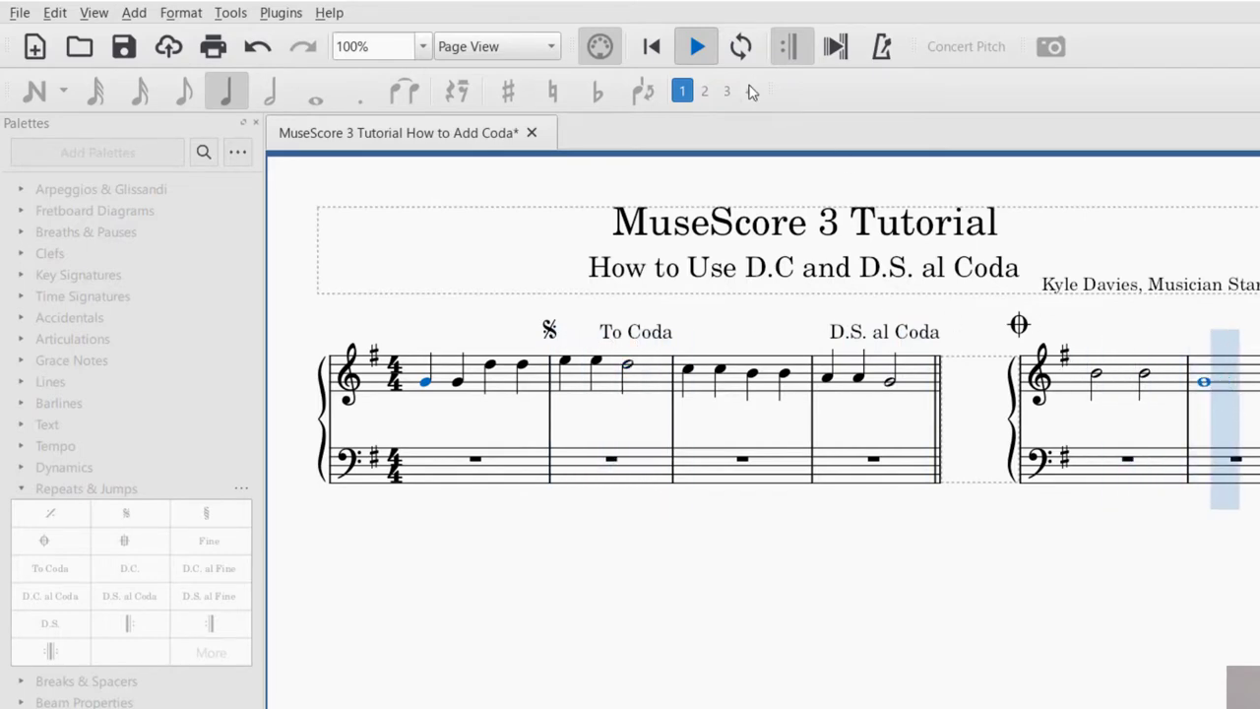
{"action": "left_click", "coordinate": [696, 47]}
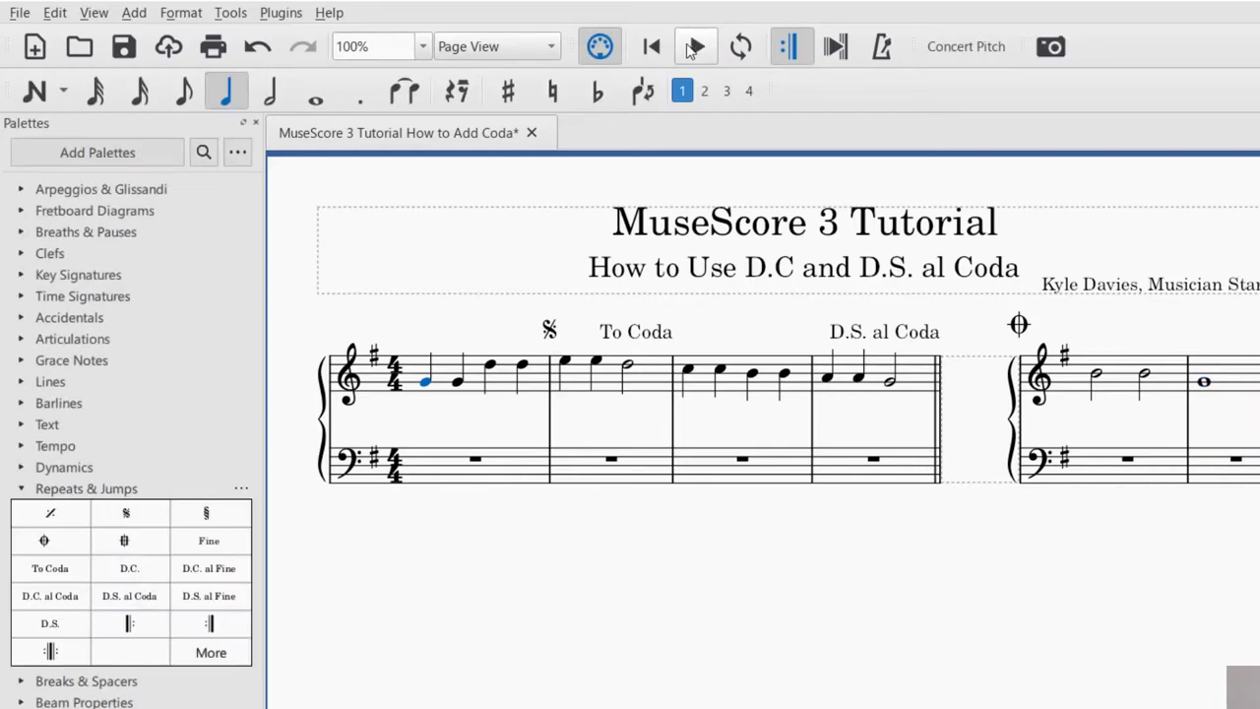